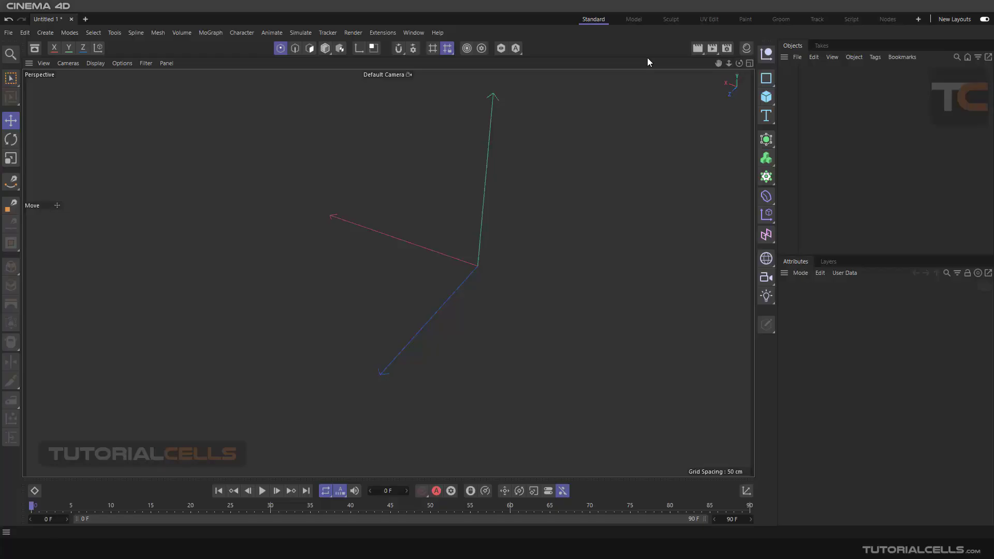
# Step: Add a cube to the scene and set the viewport display to Gouraud Shading (Lines)
pyautogui.click(766, 196)
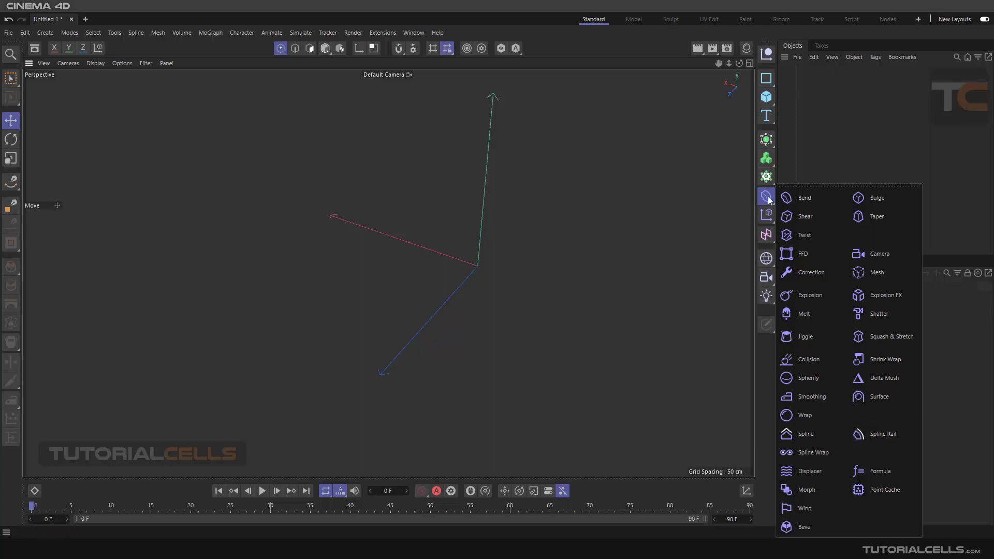
pyautogui.click(765, 98)
pyautogui.moveTo(492, 243); pyautogui.dragTo(484, 237)
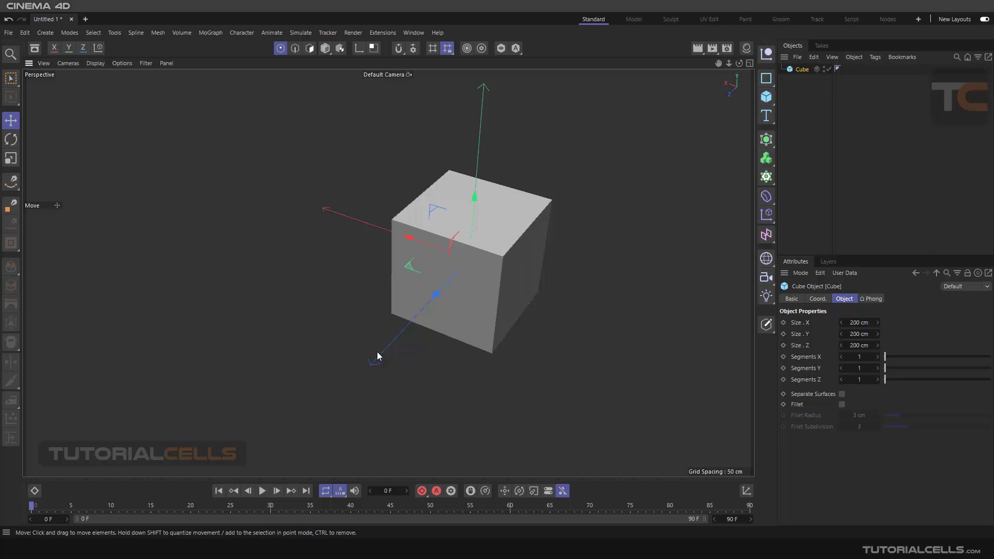
pyautogui.scroll(-2, 394, 326)
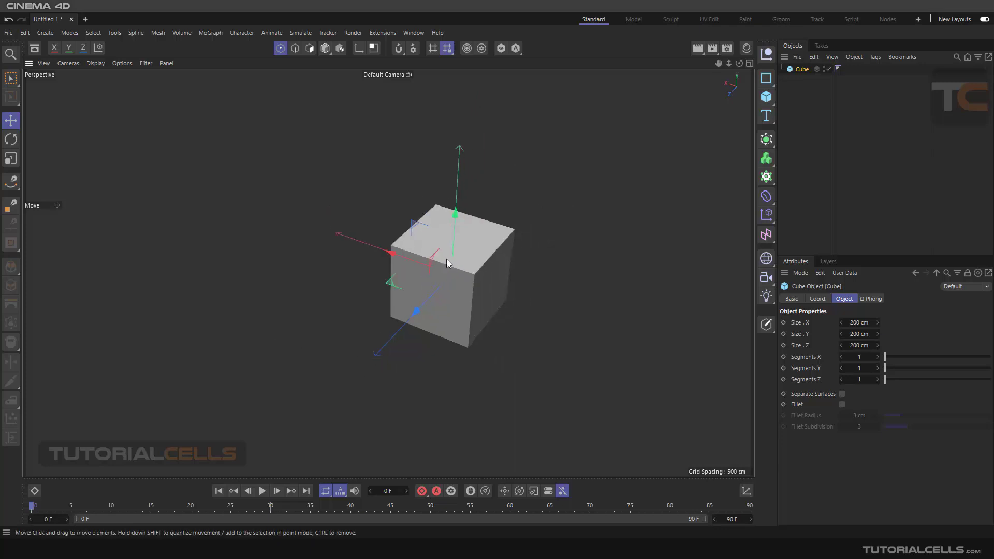
pyautogui.click(95, 63)
pyautogui.click(145, 103)
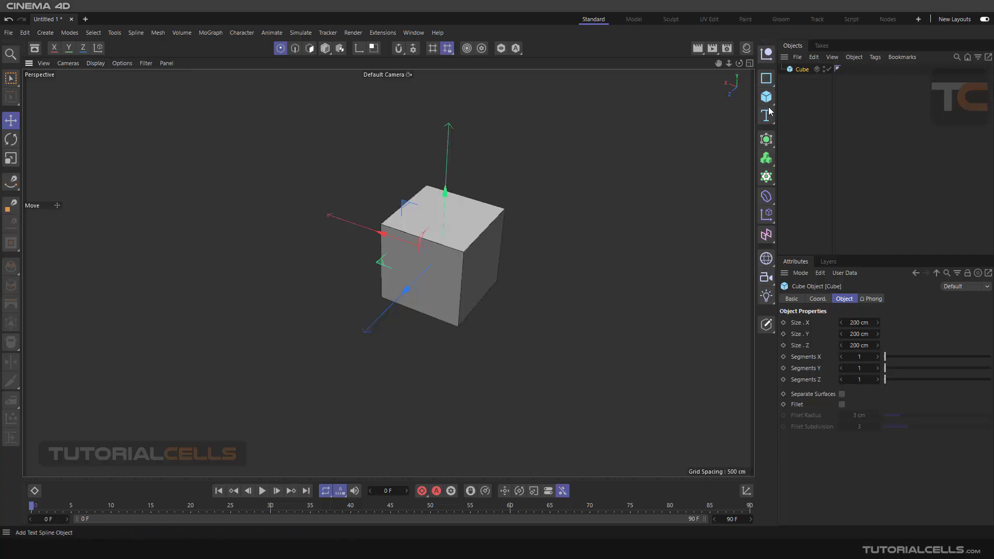
# Step: Set the cube's X, Y and Z segments to 100 each
pyautogui.doubleClick(864, 357)
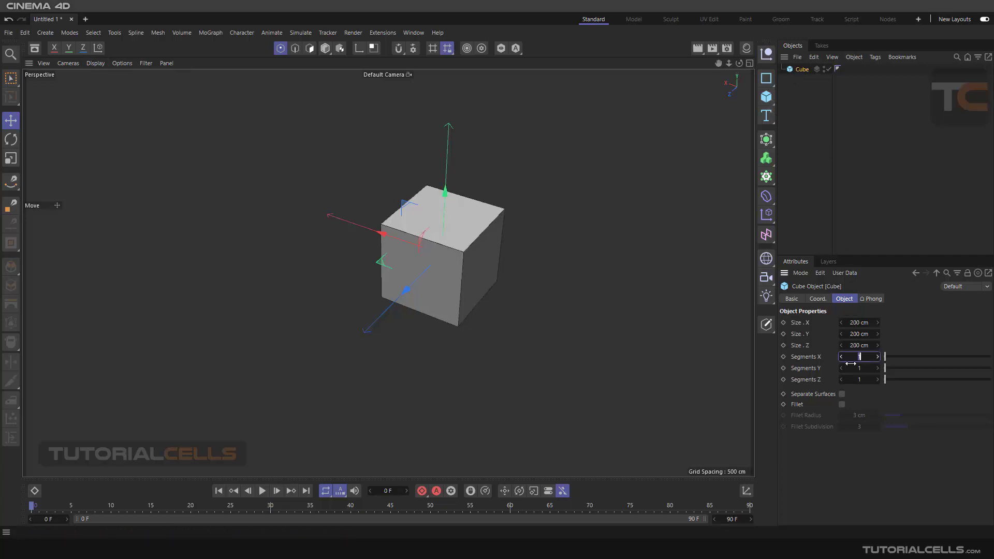
pyautogui.write('100')
pyautogui.press('Return')
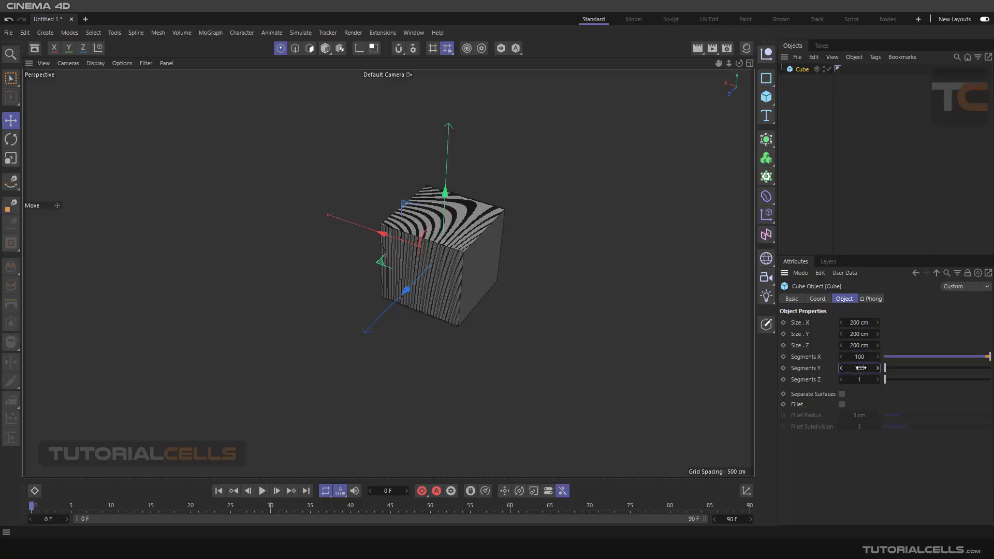
pyautogui.press('Tab')
pyautogui.write('100')
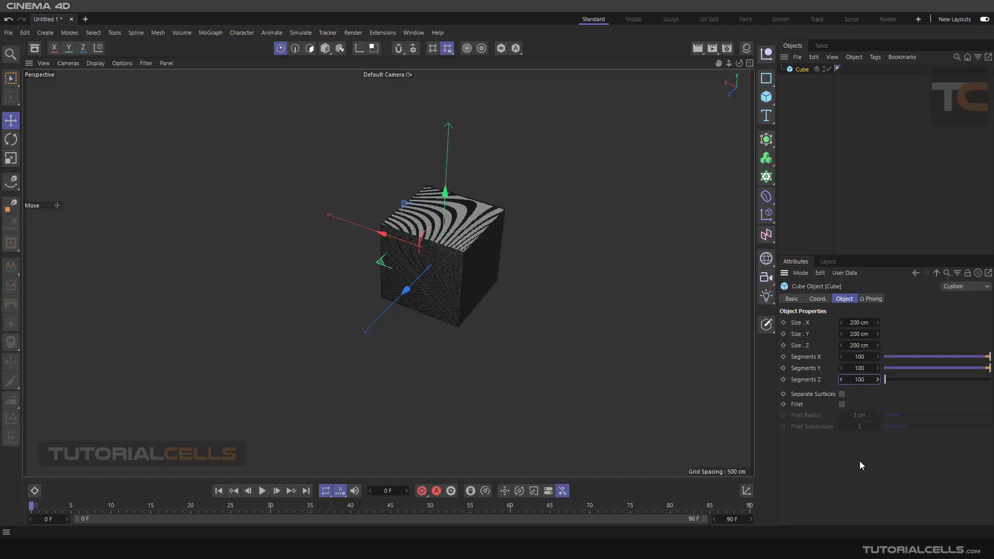
pyautogui.press('Return')
# Step: Set the viewport display to Gouraud Shading without lines
pyautogui.scroll(5, 468, 207)
pyautogui.click(95, 62)
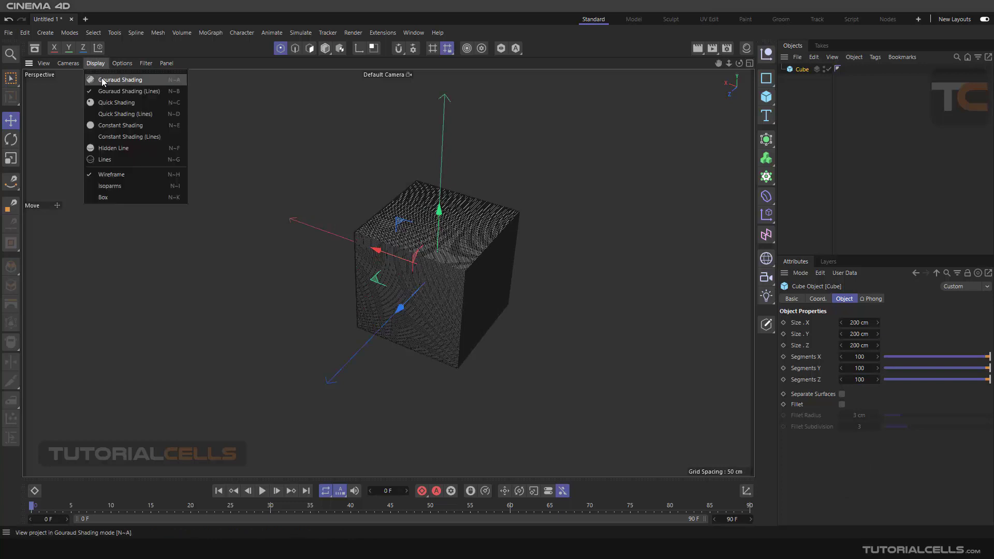
pyautogui.click(119, 80)
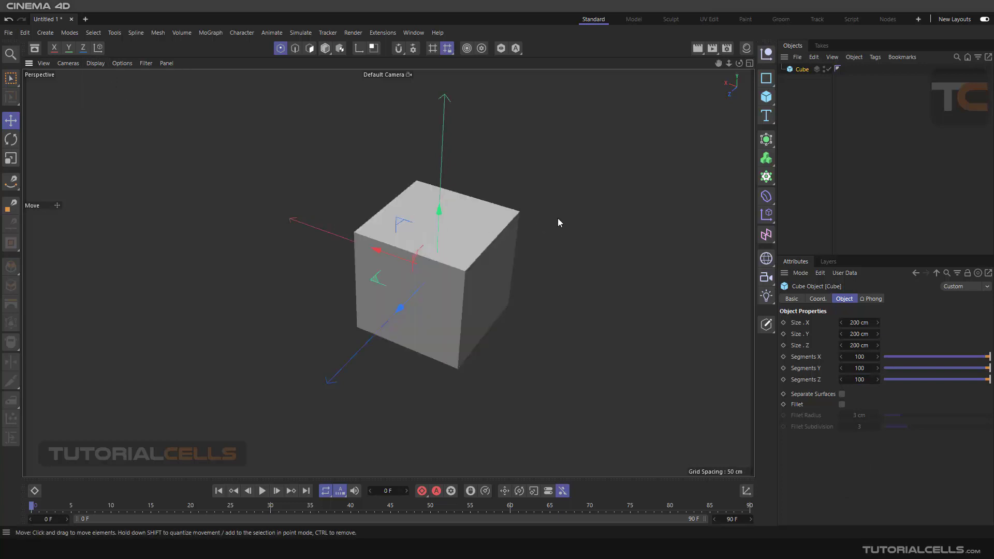
# Step: Add a Spline Rail deformer as a child of the cube
pyautogui.click(766, 196)
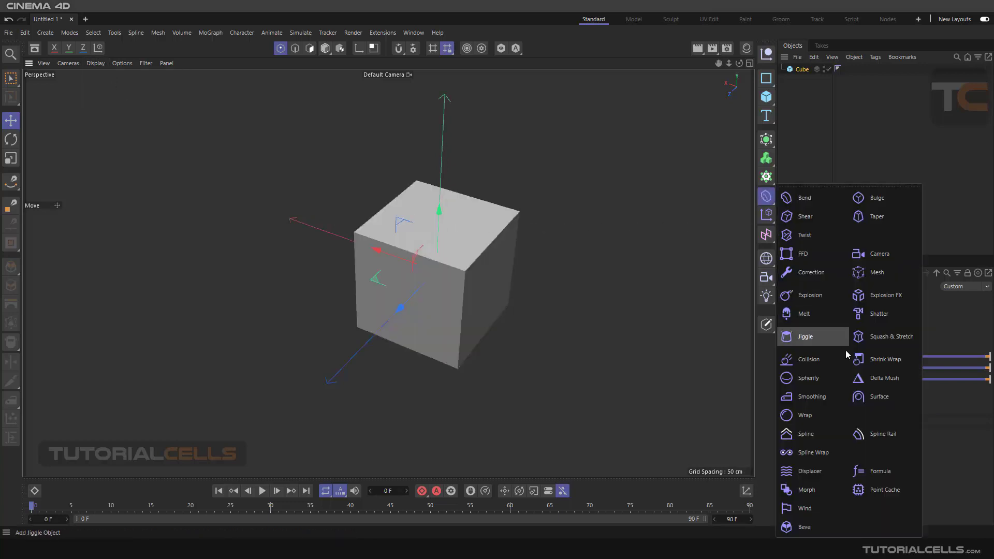
pyautogui.click(883, 435)
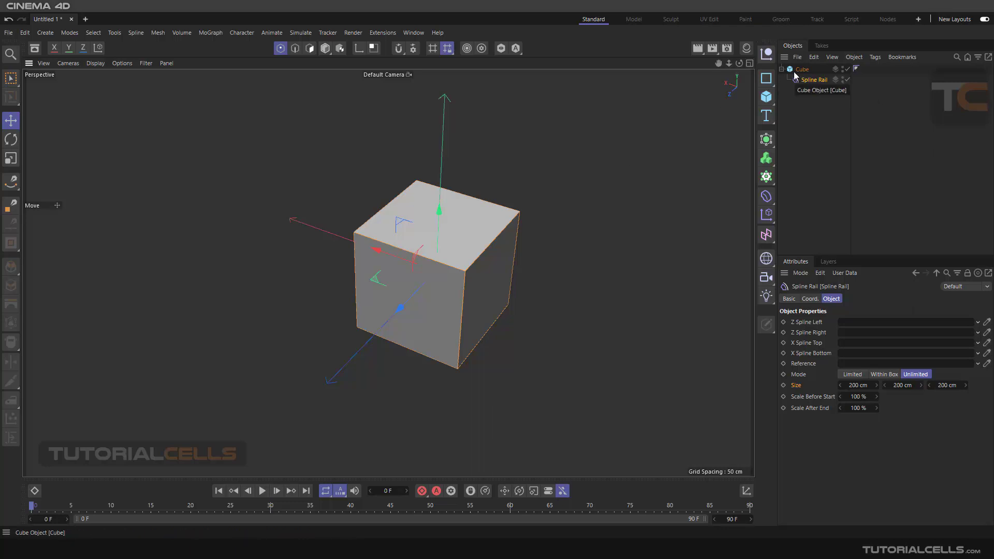
pyautogui.click(765, 197)
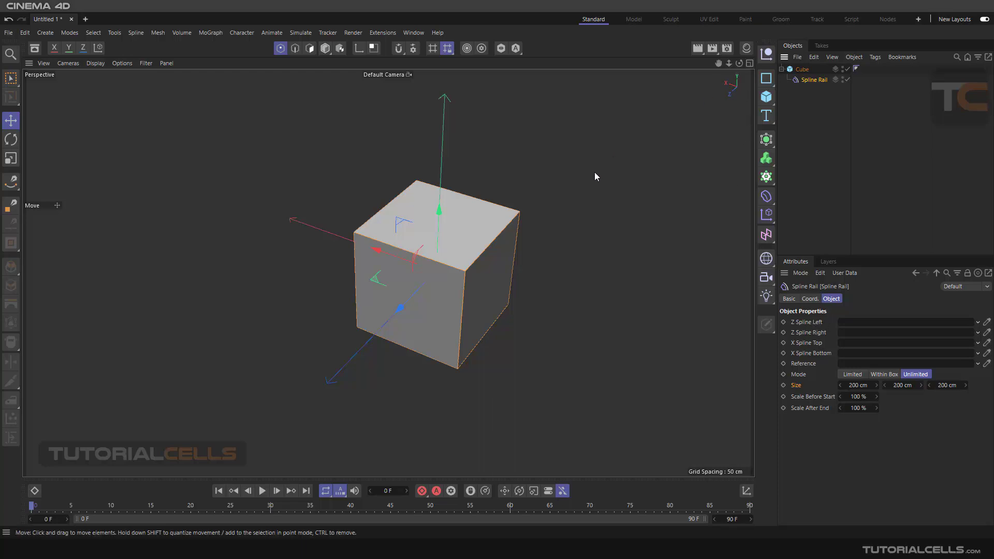
# Step: In the Top view, draw a wavy five-point Bezier spline along Z to the left of the cube with the Spline Pen
pyautogui.middleClick(522, 166)
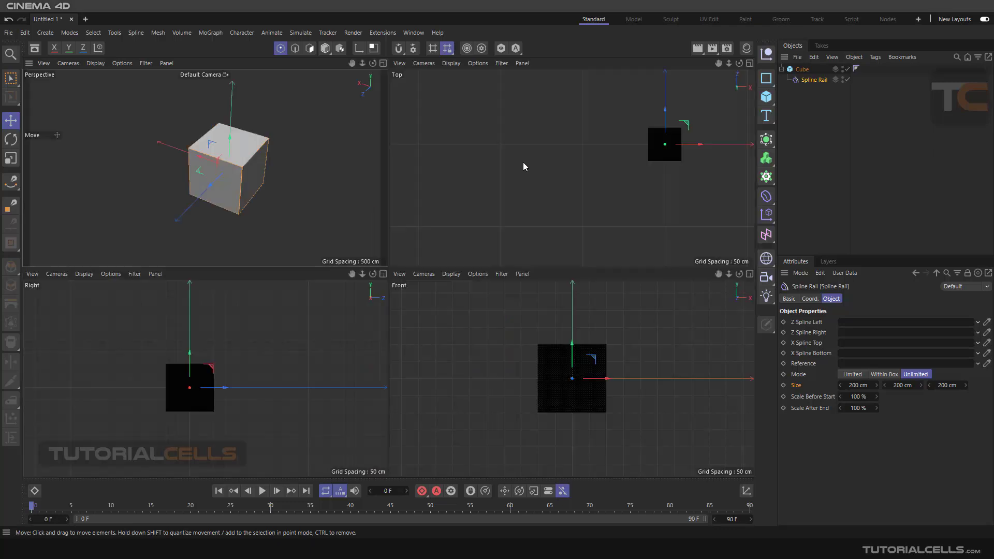
pyautogui.keyDown('alt'); pyautogui.moveTo(666, 153); pyautogui.dragTo(564, 163, button='middle'); pyautogui.keyUp('alt')
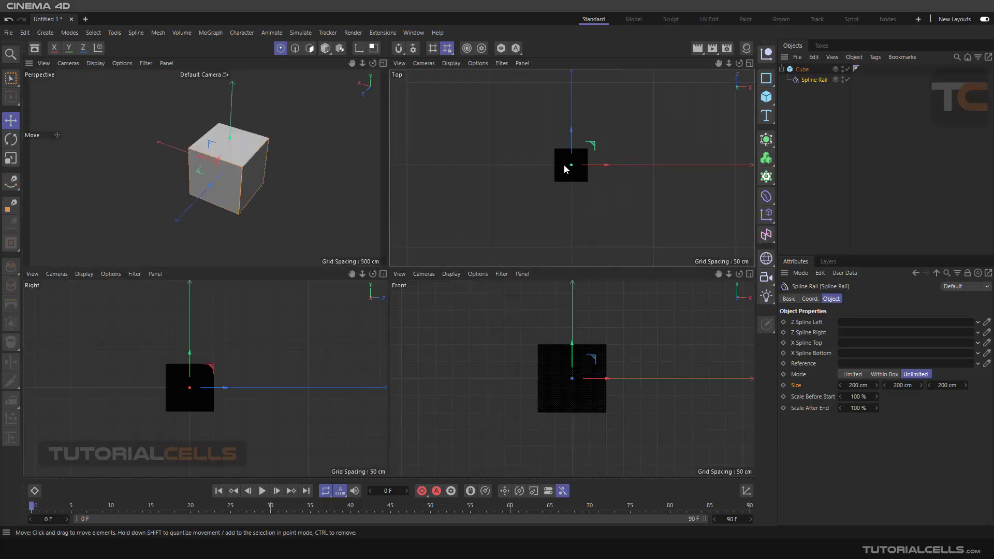
pyautogui.middleClick(564, 163)
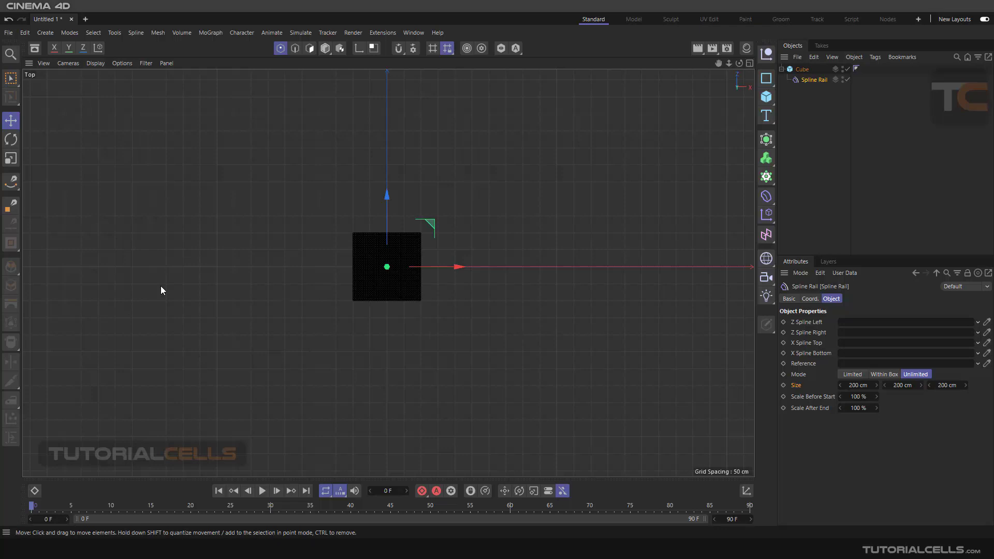
pyautogui.click(11, 182)
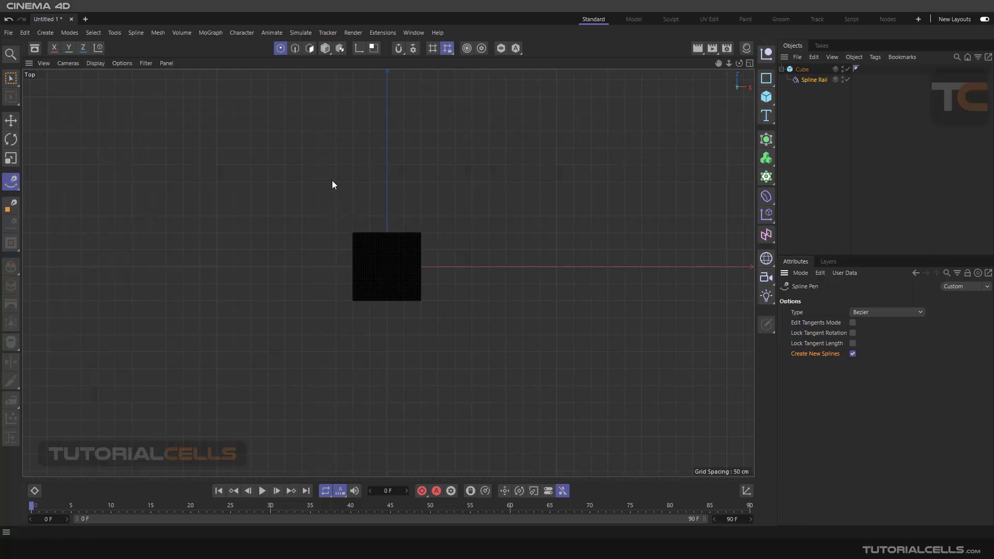
pyautogui.click(224, 172)
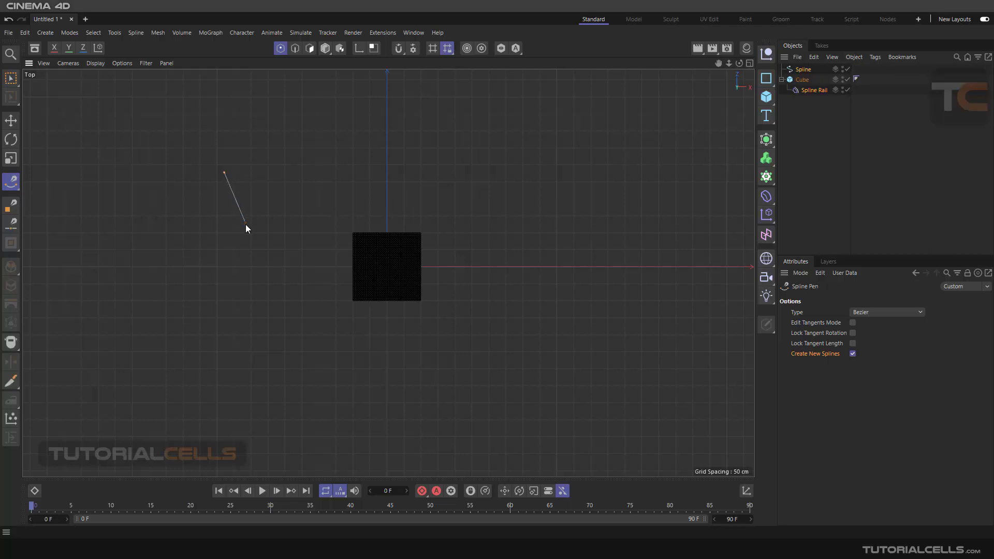
pyautogui.moveTo(246, 224)
pyautogui.mouseDown()
pyautogui.moveTo(218, 307)
pyautogui.moveTo(222, 355)
pyautogui.moveTo(239, 384)
pyautogui.moveTo(222, 407)
pyautogui.mouseUp()
# Step: Draw a second wavy five-point Bezier spline along Z to the right of the cube
pyautogui.moveTo(529, 170); pyautogui.dragTo(529, 170)
pyautogui.moveTo(520, 208); pyautogui.dragTo(512, 223)
pyautogui.moveTo(505, 278)
pyautogui.mouseDown()
pyautogui.moveTo(510, 311)
pyautogui.moveTo(496, 361)
pyautogui.mouseUp()
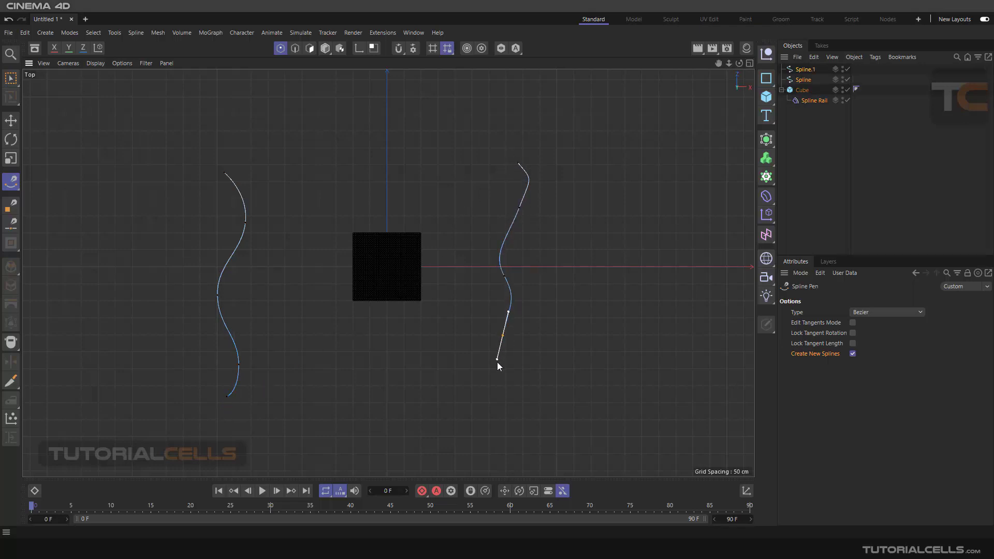
pyautogui.click(514, 386)
# Step: Return to the Perspective view, switch to model mode and rename the first spline as R
pyautogui.middleClick(230, 206)
pyautogui.middleClick(355, 185)
pyautogui.scroll(-3, 452, 247)
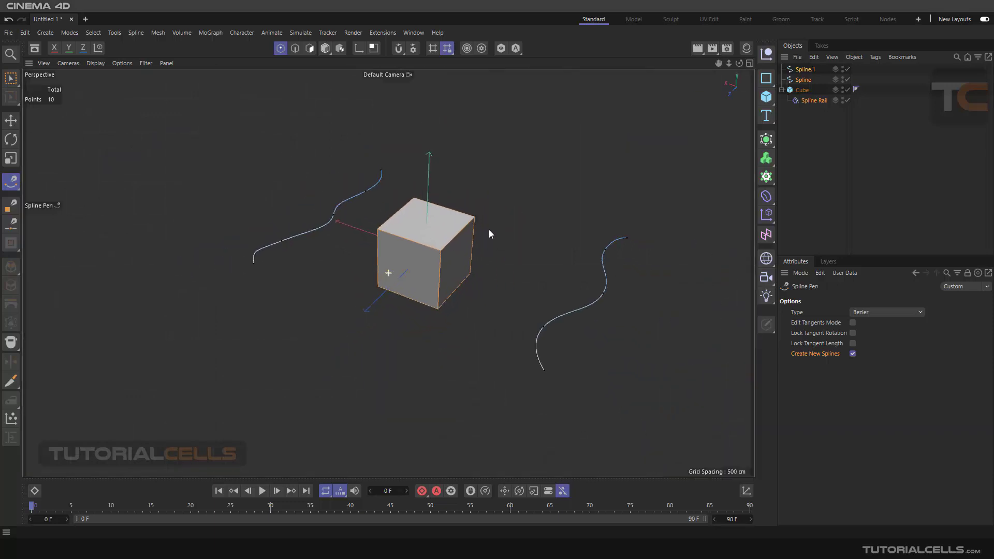
pyautogui.click(806, 80)
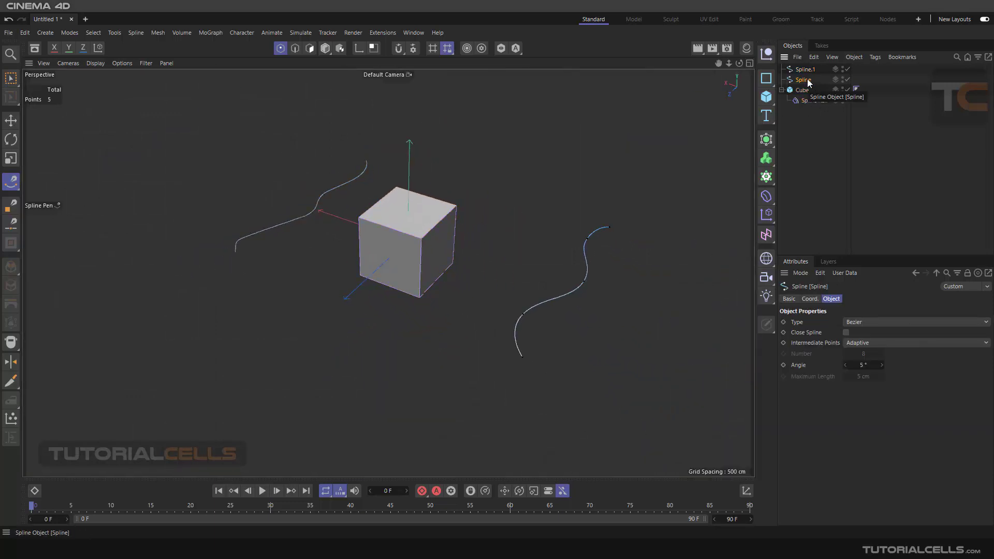
pyautogui.click(325, 48)
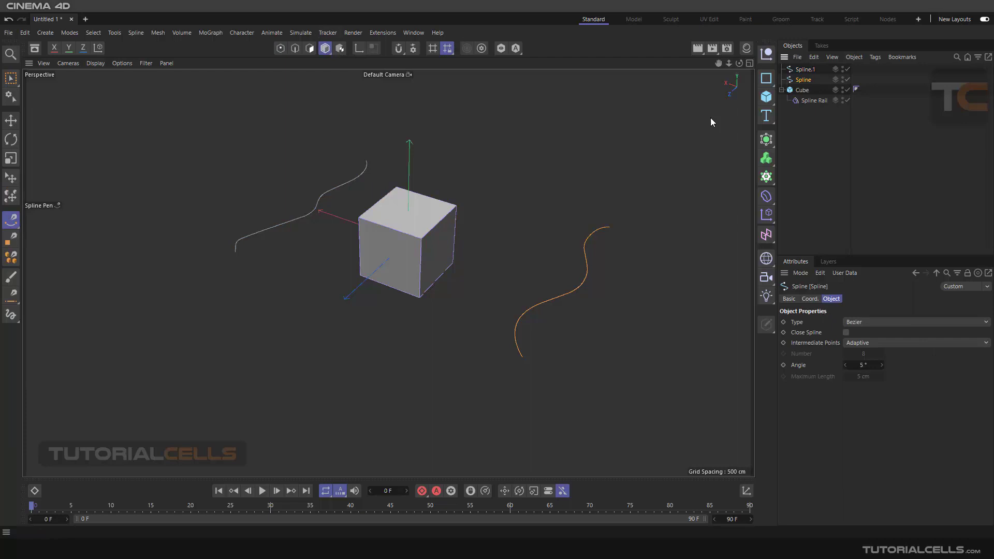
pyautogui.doubleClick(799, 80)
pyautogui.write('F')
# Step: Rename the second spline, Spline.1, as L
pyautogui.click(814, 69)
pyautogui.doubleClick(814, 69)
pyautogui.press('BackSpace')
pyautogui.write('L')
pyautogui.press('Return')
# Step: Assign spline R as the Spline Rail's Z Spline Right and spline L as its Z Spline Left
pyautogui.click(807, 102)
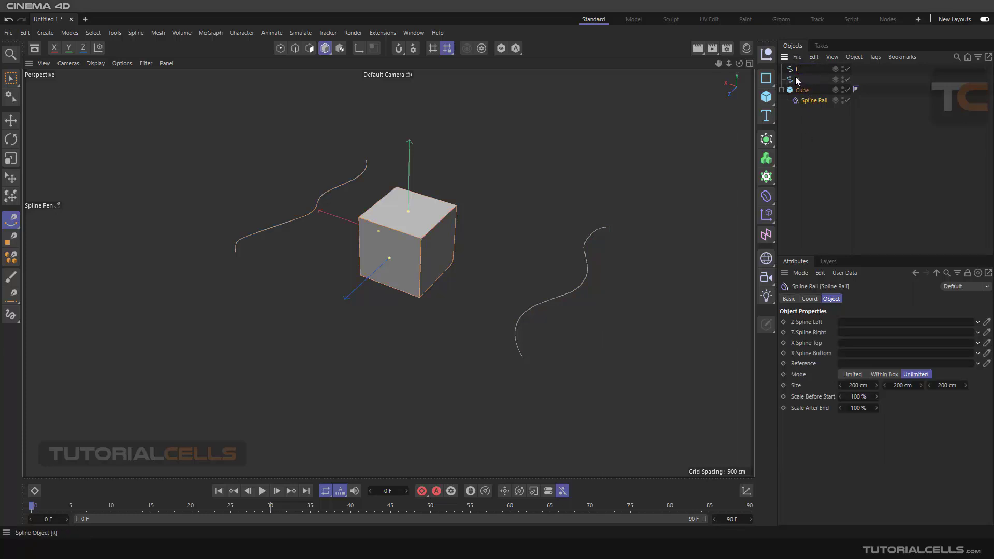
pyautogui.moveTo(797, 81); pyautogui.dragTo(859, 337)
pyautogui.moveTo(797, 69)
pyautogui.mouseDown()
pyautogui.moveTo(817, 106)
pyautogui.moveTo(864, 322)
pyautogui.mouseUp()
pyautogui.moveTo(542, 229)
pyautogui.keyDown('alt'); pyautogui.mouseDown()
pyautogui.moveTo(462, 194)
pyautogui.moveTo(515, 190)
pyautogui.moveTo(588, 262)
pyautogui.moveTo(636, 235)
pyautogui.moveTo(526, 224)
pyautogui.moveTo(563, 282)
pyautogui.moveTo(553, 295)
pyautogui.mouseUp(); pyautogui.keyUp('alt')
# Step: Move the middle point of spline R in point mode to reshape that side of the deformed cube
pyautogui.click(797, 79)
pyautogui.moveTo(616, 254)
pyautogui.keyDown('alt'); pyautogui.mouseDown()
pyautogui.moveTo(572, 300)
pyautogui.moveTo(406, 151)
pyautogui.mouseUp(); pyautogui.keyUp('alt')
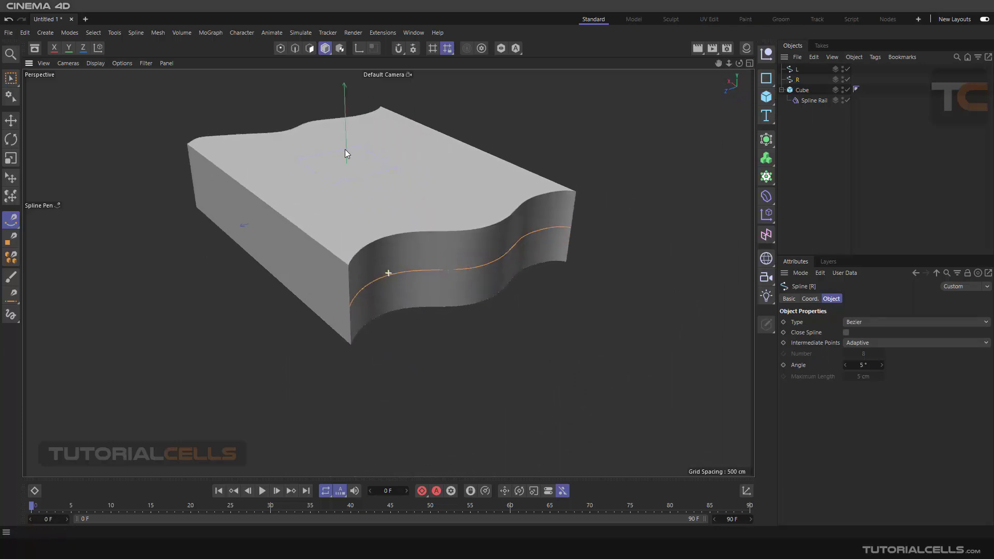
pyautogui.click(280, 48)
pyautogui.click(487, 264)
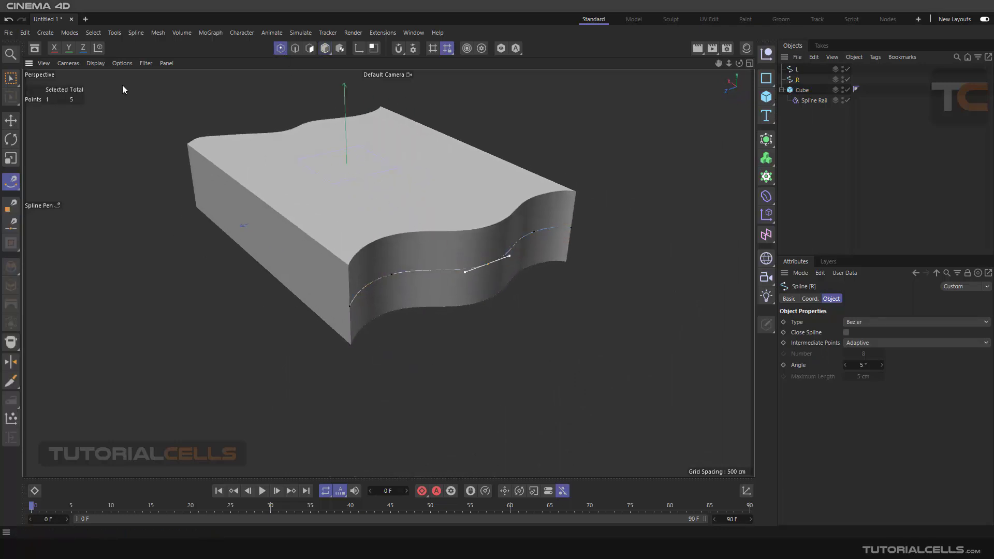
pyautogui.click(11, 120)
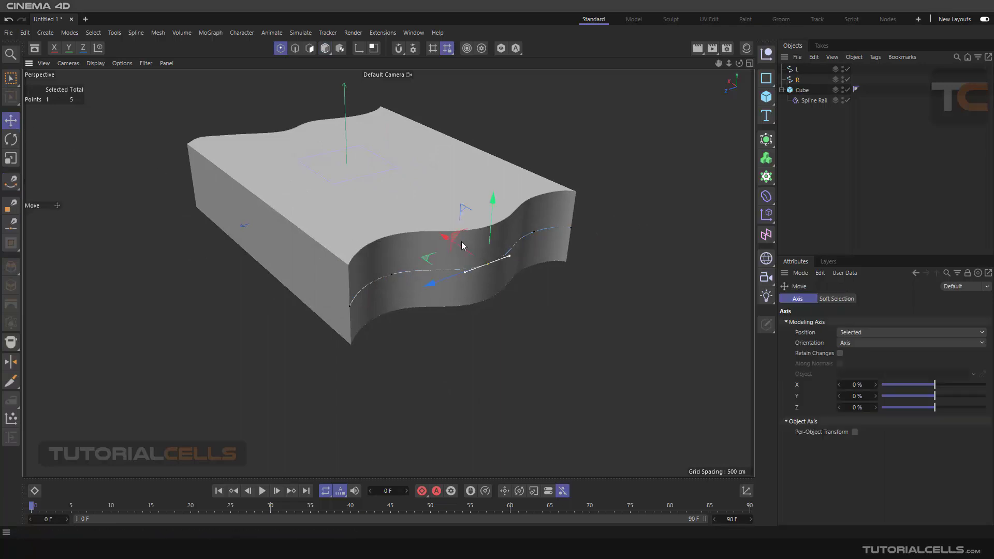
pyautogui.moveTo(465, 271)
pyautogui.mouseDown()
pyautogui.moveTo(479, 253)
pyautogui.moveTo(439, 231)
pyautogui.moveTo(473, 240)
pyautogui.moveTo(376, 223)
pyautogui.moveTo(479, 287)
pyautogui.moveTo(464, 261)
pyautogui.moveTo(540, 192)
pyautogui.mouseUp()
pyautogui.click(539, 192)
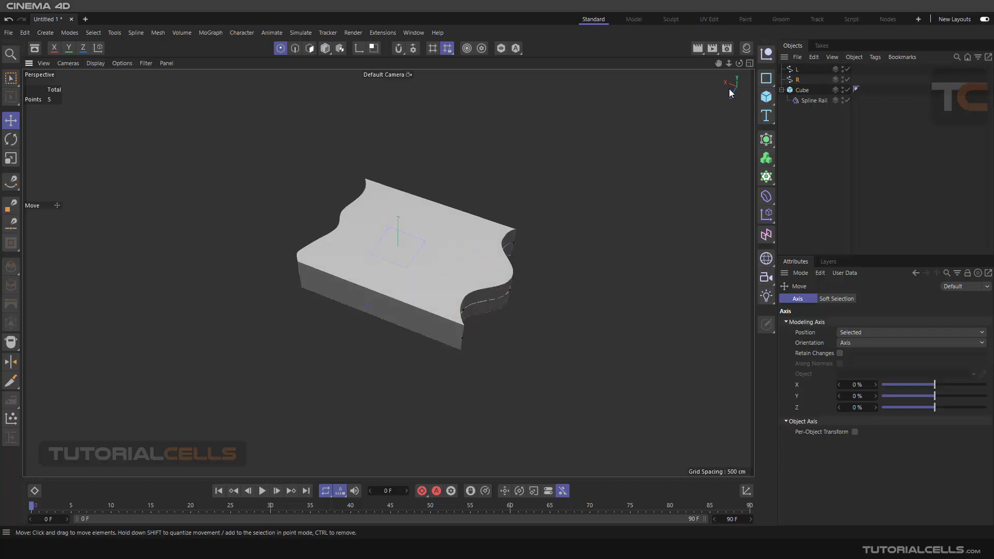
# Step: In the Top view, draw a wavy five-point Bezier spline along X above the deformed cube
pyautogui.middleClick(614, 135)
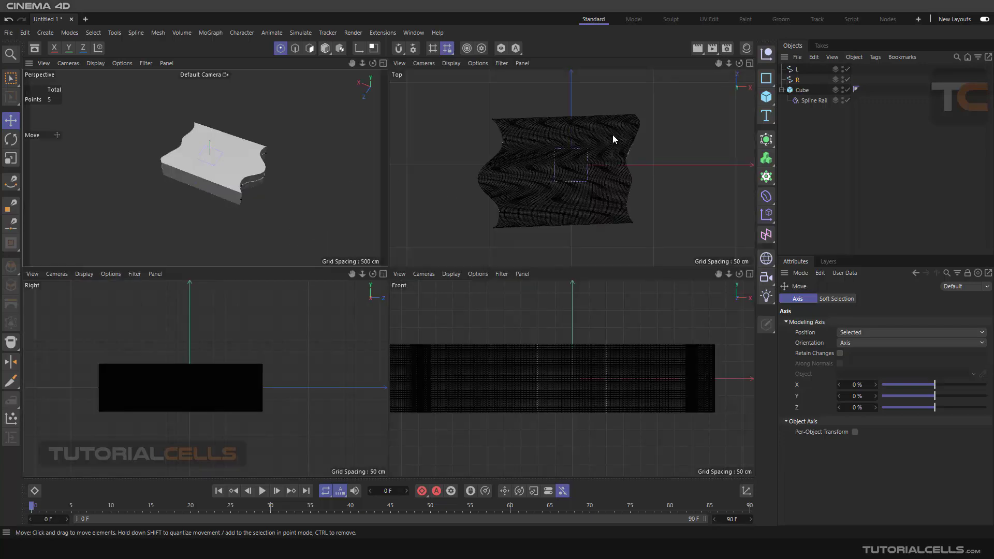
pyautogui.middleClick(506, 108)
pyautogui.scroll(-4, 429, 240)
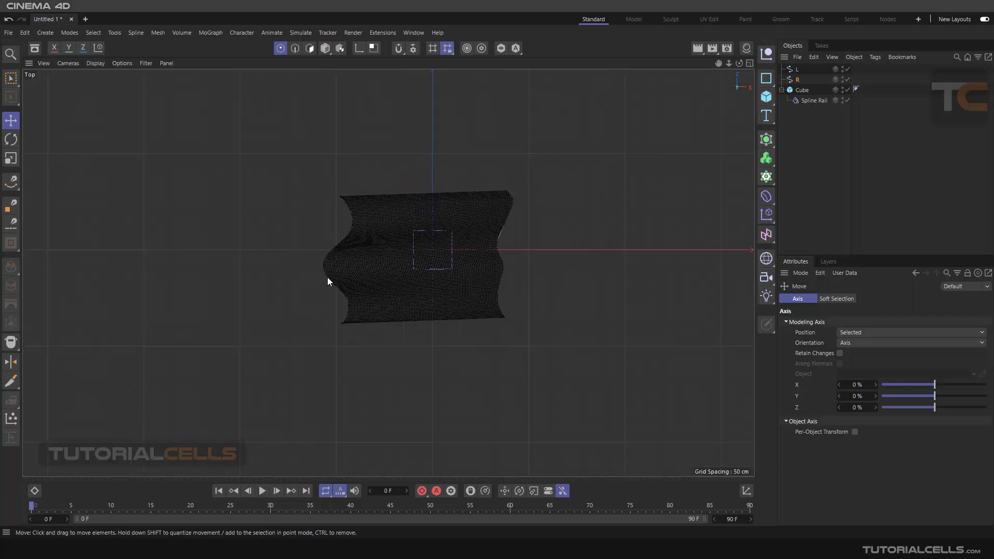
pyautogui.click(11, 181)
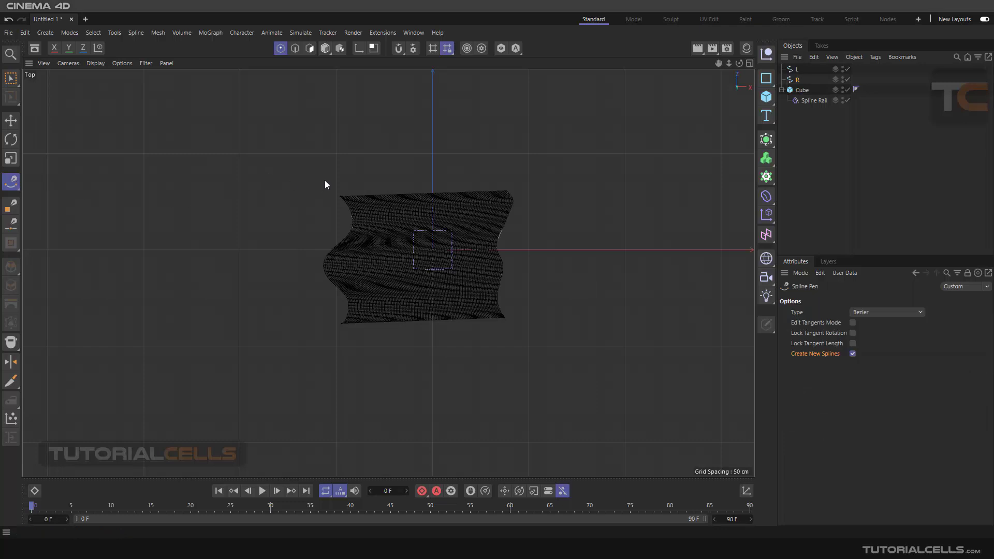
pyautogui.moveTo(333, 175); pyautogui.dragTo(334, 174)
pyautogui.click(382, 157)
pyautogui.moveTo(435, 169); pyautogui.dragTo(450, 159)
pyautogui.click(516, 165)
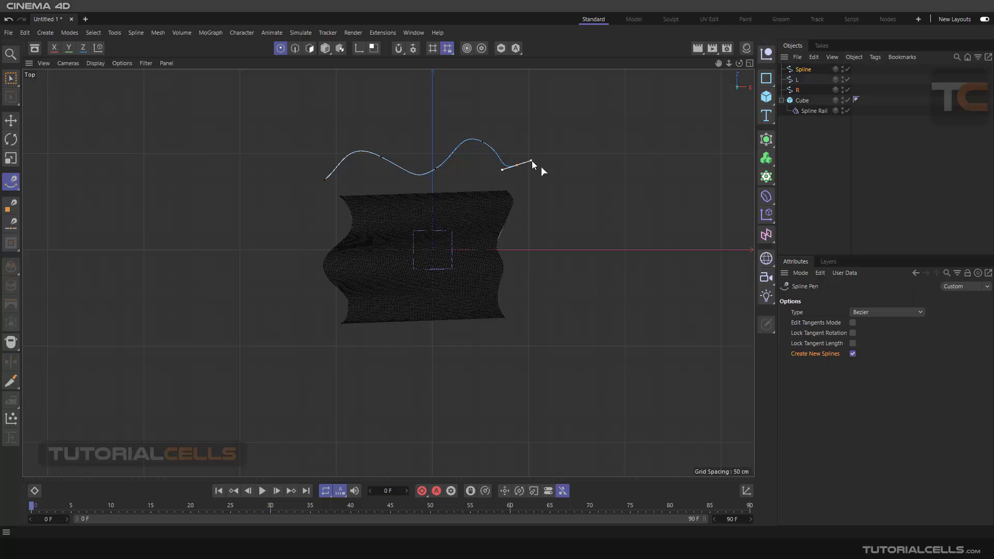
pyautogui.moveTo(532, 162); pyautogui.dragTo(532, 162)
# Step: Draw another wavy five-point Bezier spline along X below the deformed cube and end it
pyautogui.moveTo(300, 344); pyautogui.dragTo(325, 356)
pyautogui.click(361, 364)
pyautogui.moveTo(435, 338); pyautogui.dragTo(452, 348)
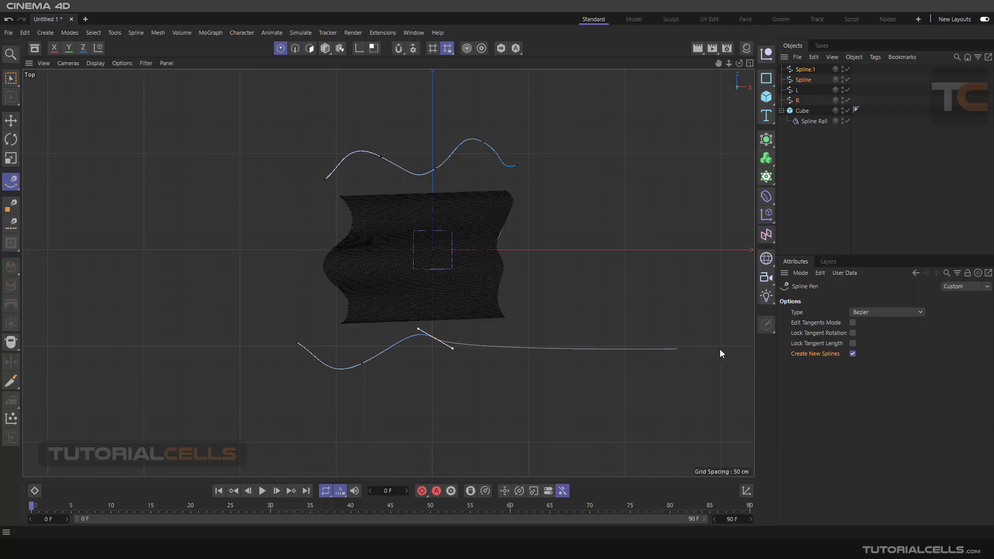
pyautogui.click(526, 360)
pyautogui.moveTo(552, 330); pyautogui.dragTo(561, 332)
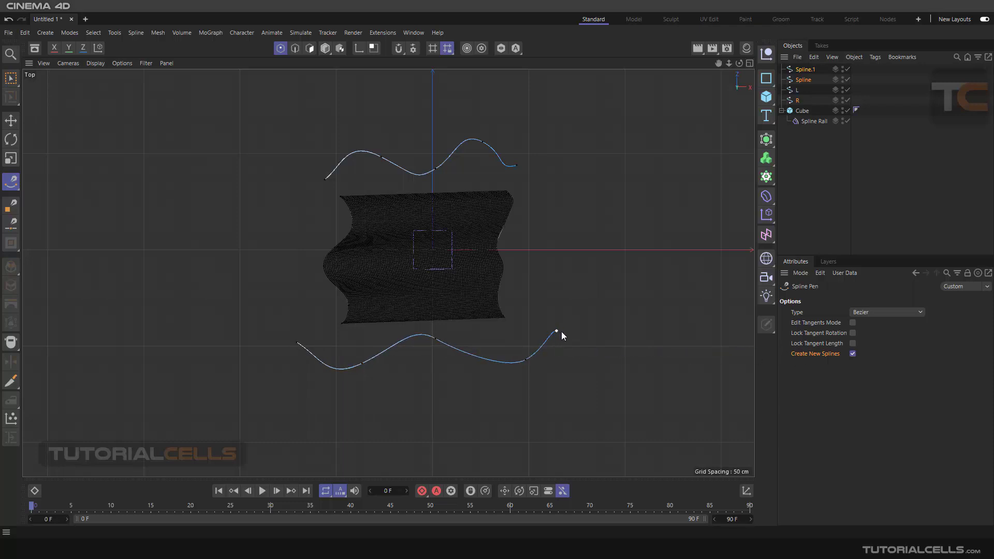
pyautogui.press('Escape')
# Step: In the Perspective view's model mode, rename the lower wavy spline to bot and the upper one to top
pyautogui.middleClick(399, 251)
pyautogui.middleClick(345, 213)
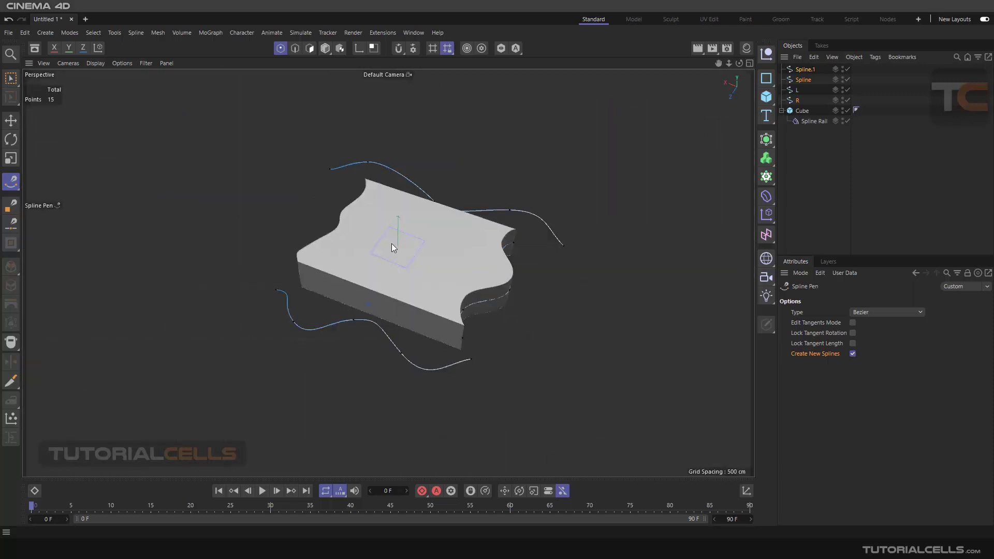
pyautogui.keyDown('alt'); pyautogui.moveTo(392, 243); pyautogui.dragTo(455, 258); pyautogui.keyUp('alt')
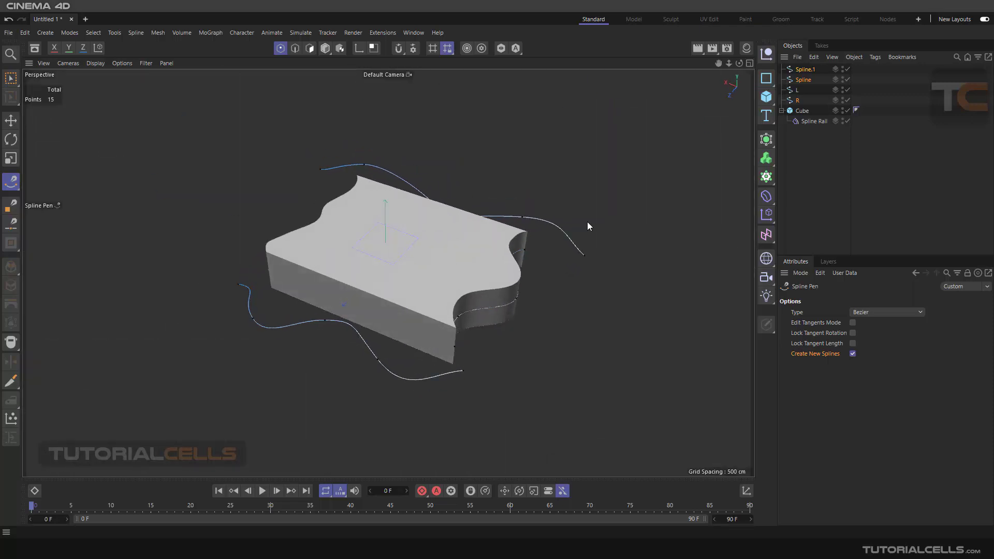
pyautogui.click(797, 81)
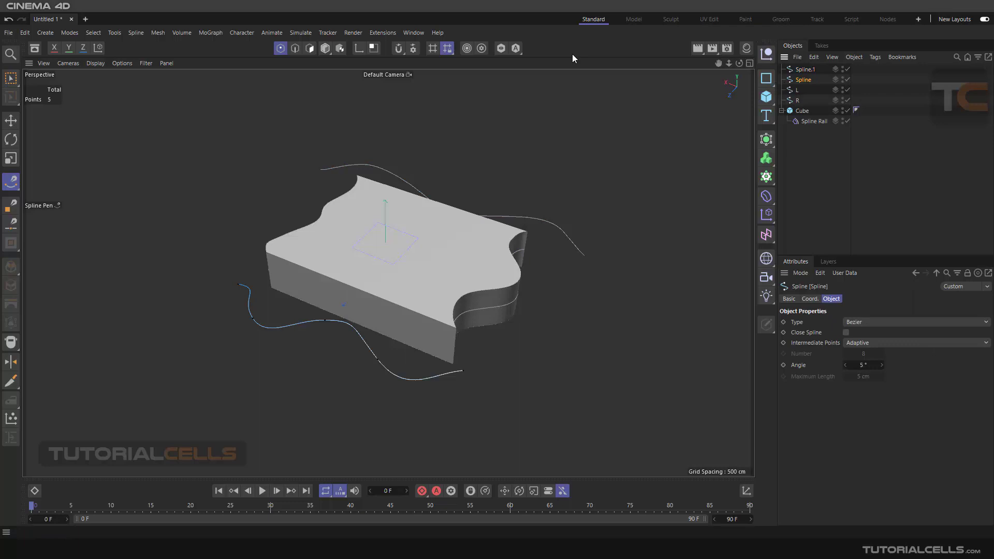
pyautogui.click(320, 51)
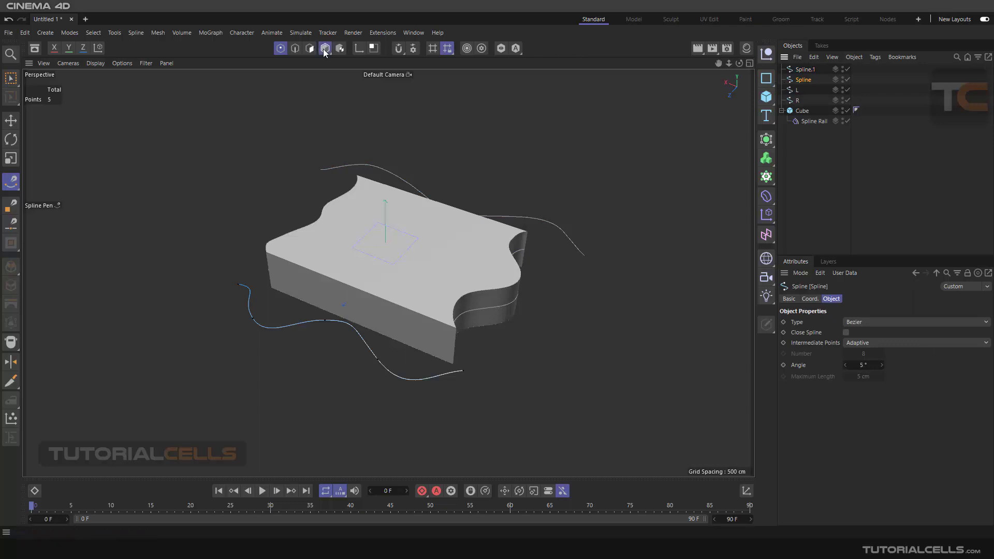
pyautogui.doubleClick(801, 81)
pyautogui.write('bot')
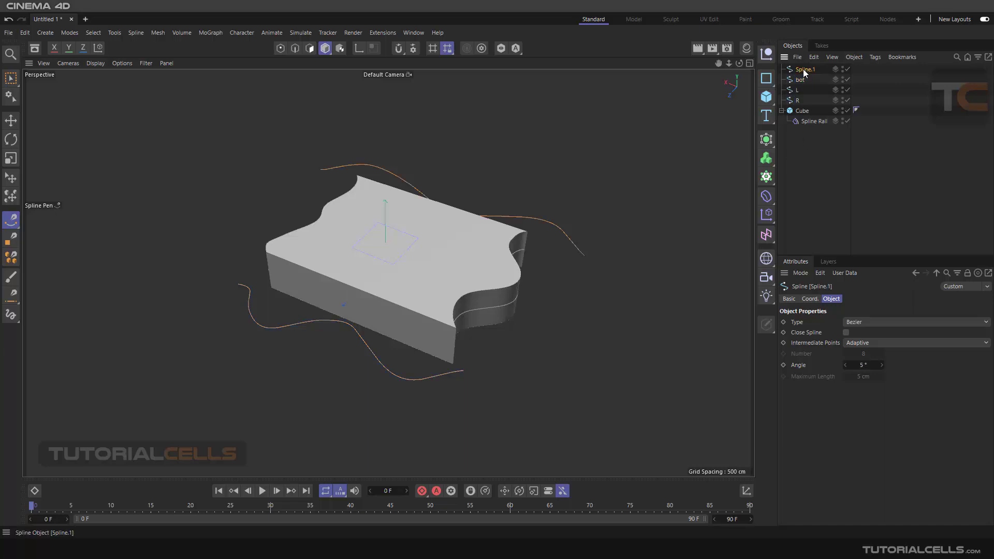
pyautogui.doubleClick(805, 70)
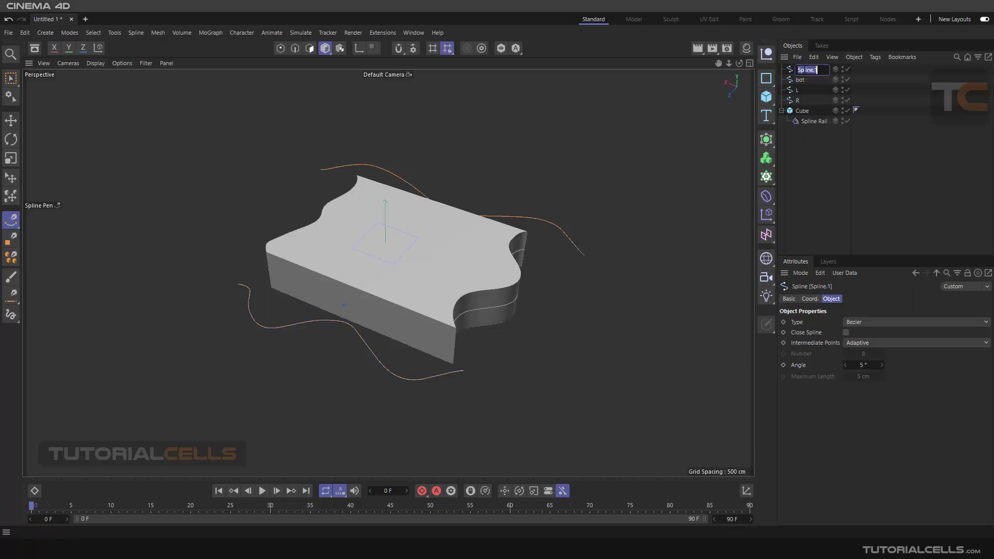
# Step: Assign spline top as the Spline Rail's X Spline Top and spline bot as its X Spline Bottom
pyautogui.click(813, 122)
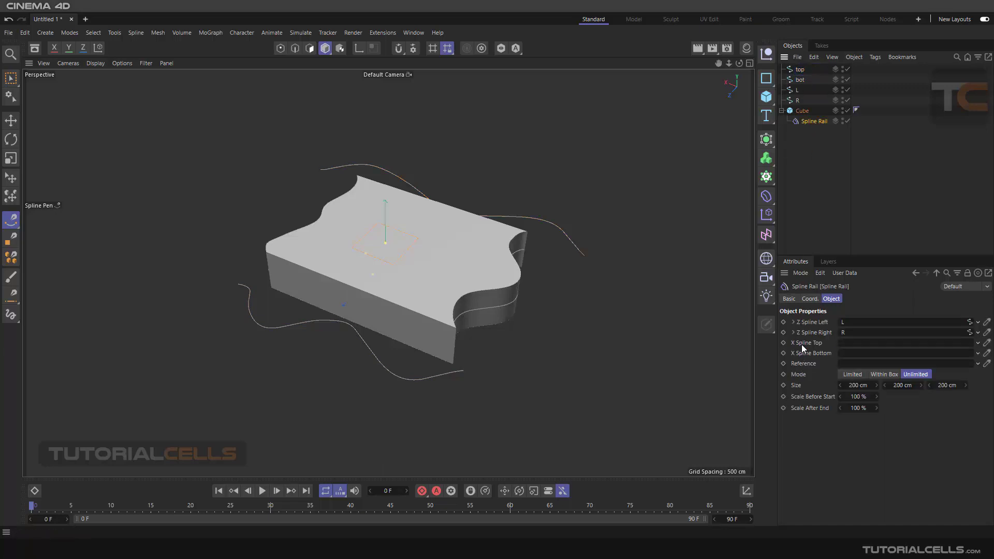
pyautogui.moveTo(800, 81); pyautogui.dragTo(846, 342)
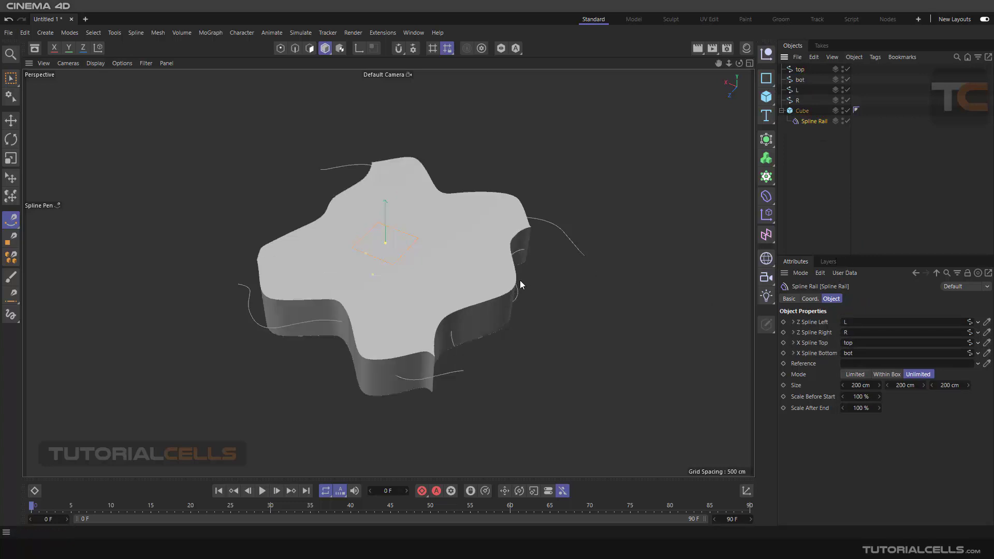
pyautogui.keyDown('alt'); pyautogui.moveTo(520, 281); pyautogui.dragTo(532, 249); pyautogui.keyUp('alt')
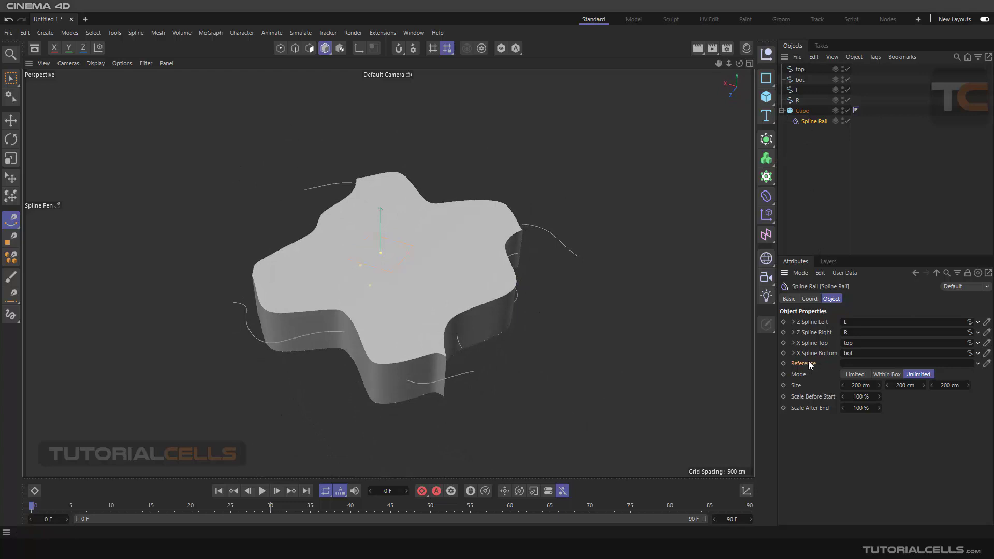
# Step: Add a null object and move it up along Y above the deformed cube
pyautogui.click(767, 54)
pyautogui.click(11, 120)
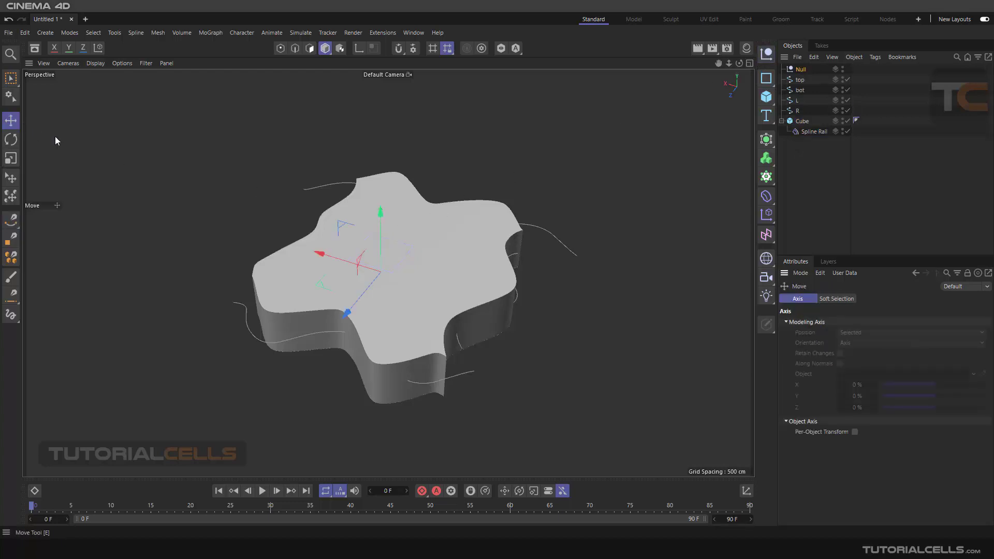
pyautogui.moveTo(377, 213); pyautogui.dragTo(372, 129)
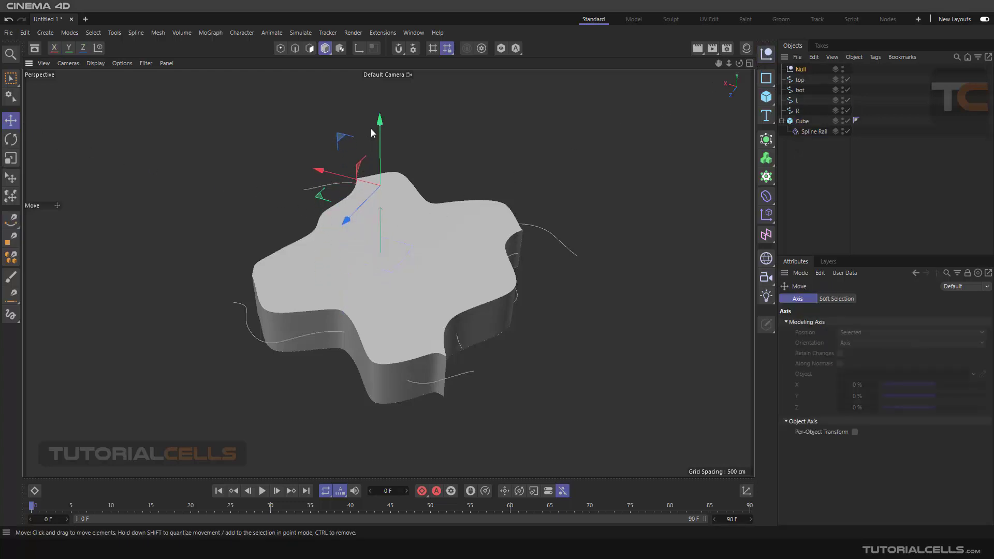
# Step: Display the null as a Cube shape with a radius of 53 cm
pyautogui.click(801, 69)
pyautogui.click(840, 321)
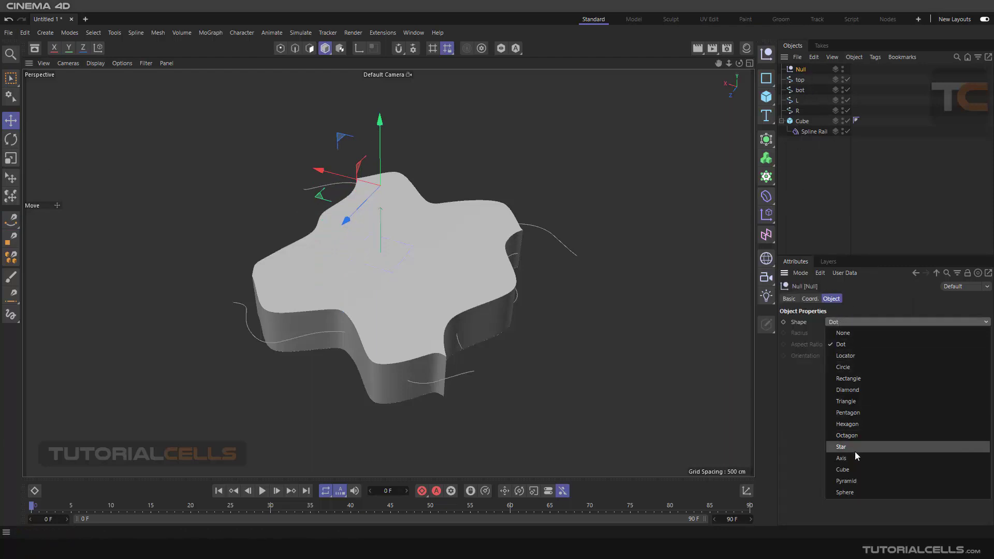
pyautogui.click(852, 470)
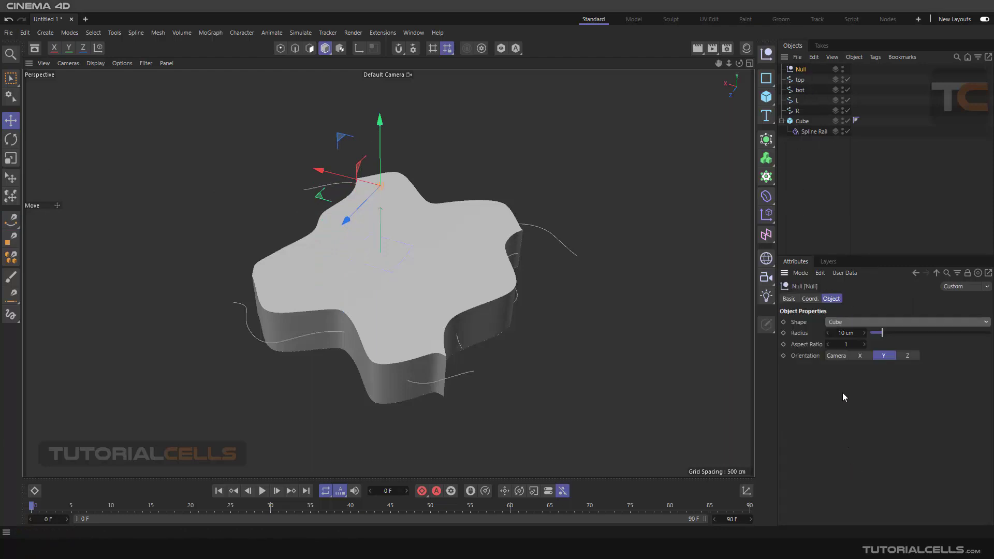
pyautogui.moveTo(886, 337); pyautogui.dragTo(934, 333)
pyautogui.click(593, 169)
# Step: Assign the null as the Spline Rail's Reference and rotate the null to test its effect on the deformation
pyautogui.click(812, 131)
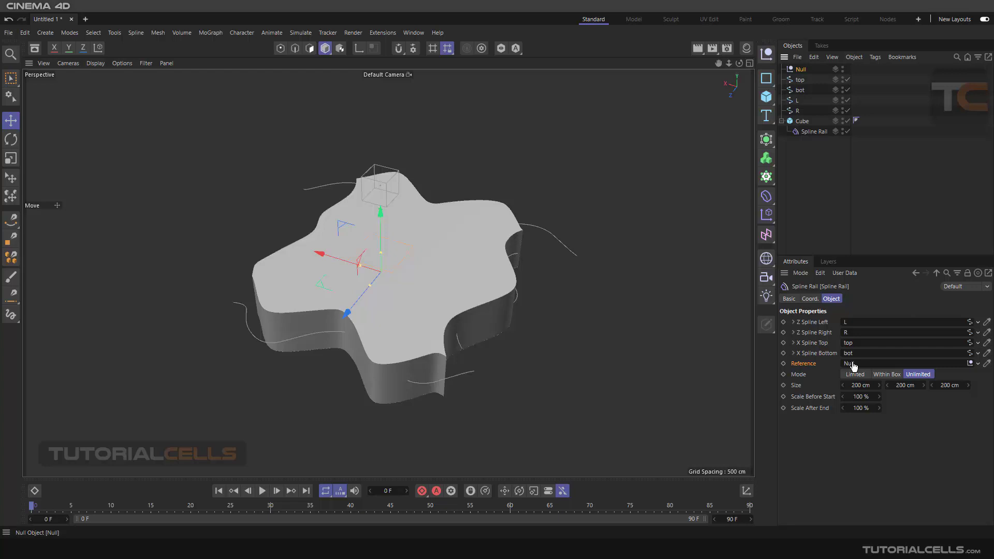
pyautogui.moveTo(853, 366); pyautogui.dragTo(852, 363)
pyautogui.click(798, 70)
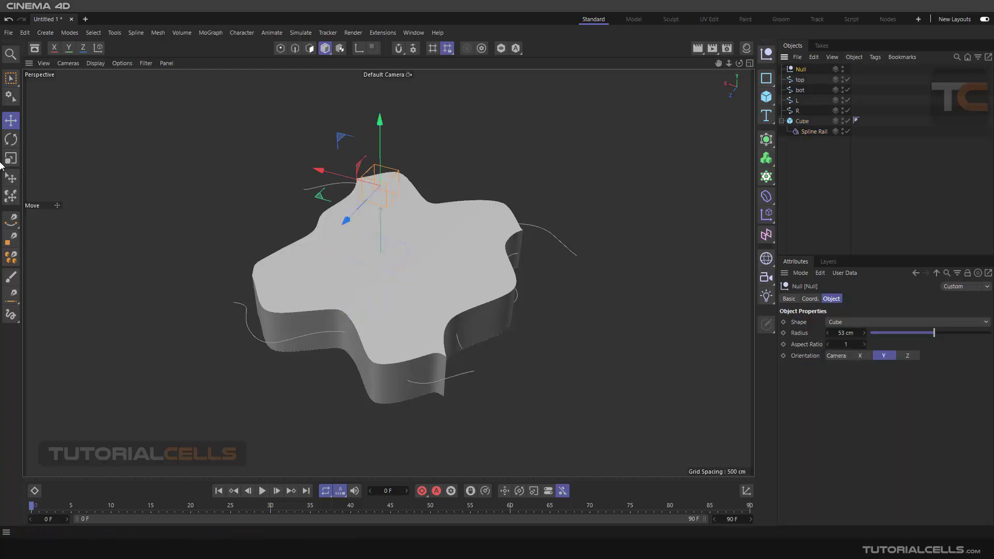
pyautogui.click(11, 139)
pyautogui.moveTo(356, 168)
pyautogui.mouseDown()
pyautogui.moveTo(363, 157)
pyautogui.moveTo(356, 175)
pyautogui.moveTo(342, 165)
pyautogui.moveTo(358, 158)
pyautogui.moveTo(358, 175)
pyautogui.moveTo(346, 155)
pyautogui.moveTo(357, 164)
pyautogui.moveTo(347, 177)
pyautogui.moveTo(357, 162)
pyautogui.mouseUp()
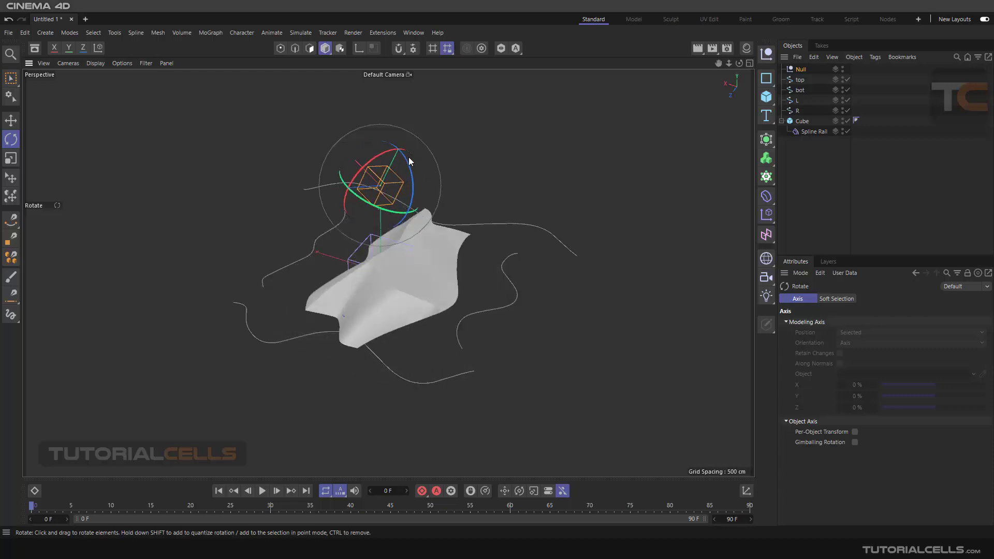
# Step: Delete the null and clear the Spline Rail's X Spline Bottom and X Spline Top links
pyautogui.click(800, 70)
pyautogui.press('Delete')
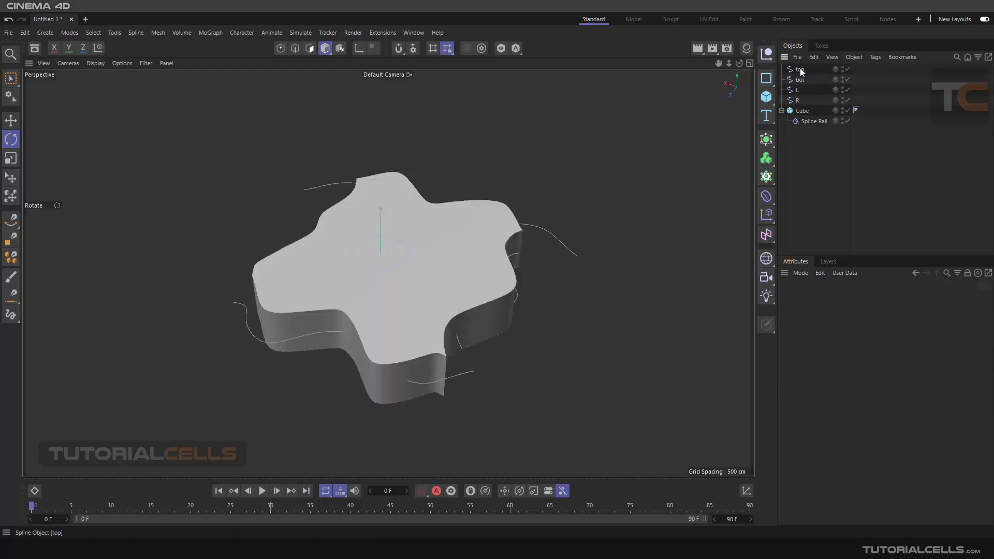
pyautogui.click(812, 121)
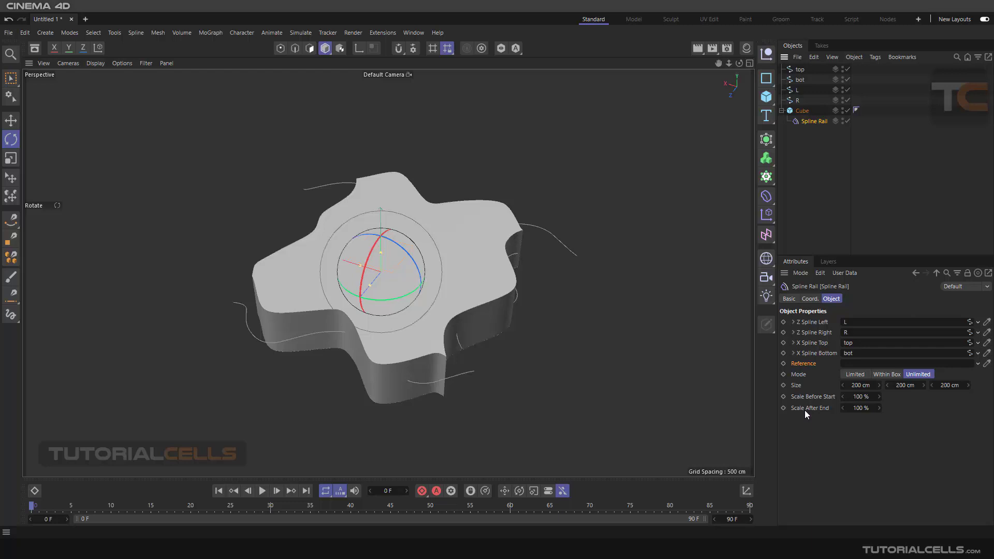
pyautogui.click(977, 353)
pyautogui.click(951, 367)
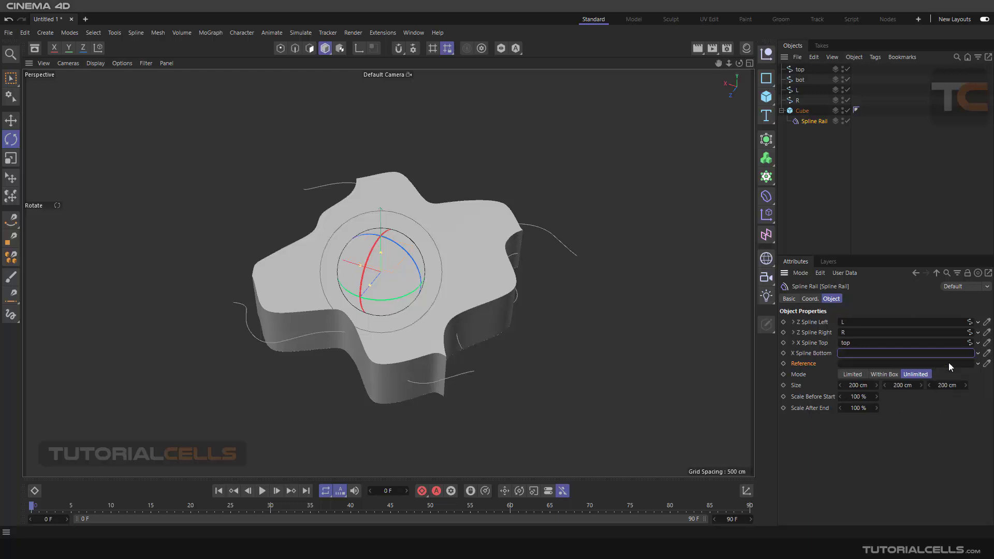
pyautogui.click(977, 343)
pyautogui.click(950, 357)
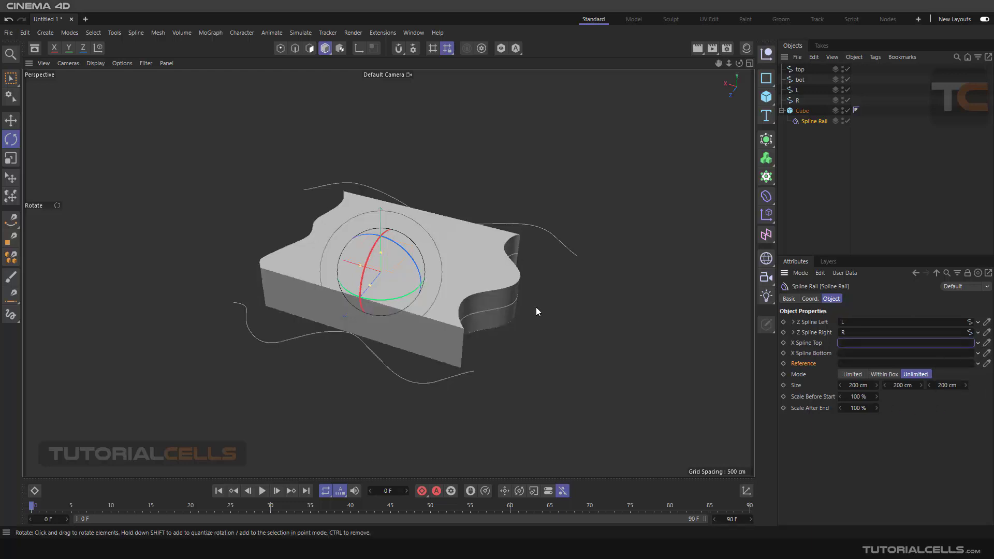
# Step: Move the Spline Rail deformer backward along its Z axis, toward the far ends of splines L and R
pyautogui.scroll(3, 443, 276)
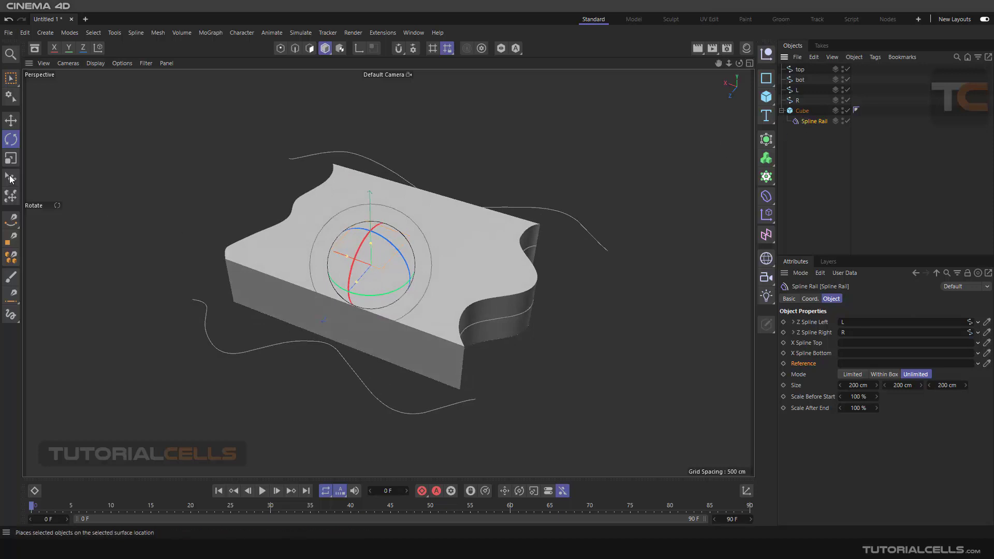
pyautogui.press('e')
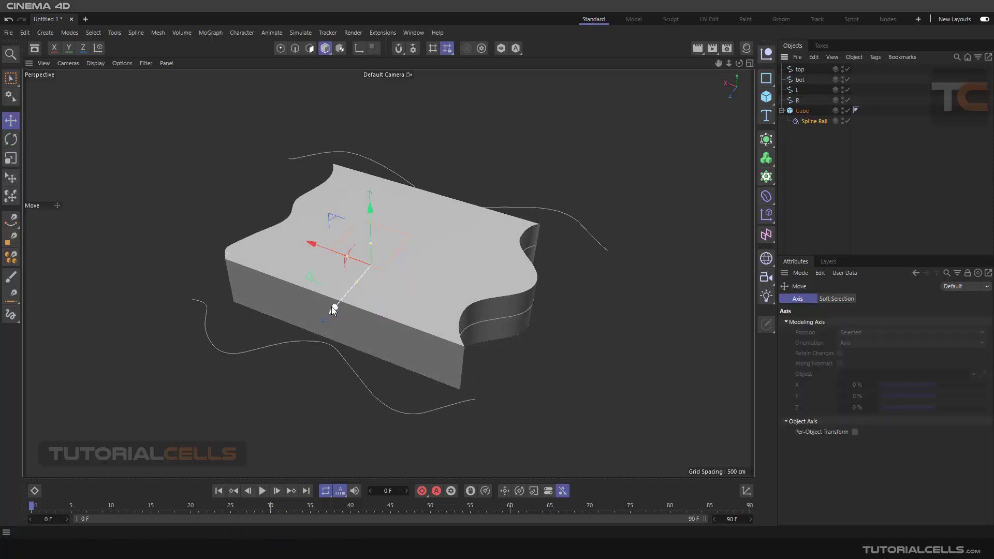
pyautogui.moveTo(333, 306); pyautogui.dragTo(377, 251)
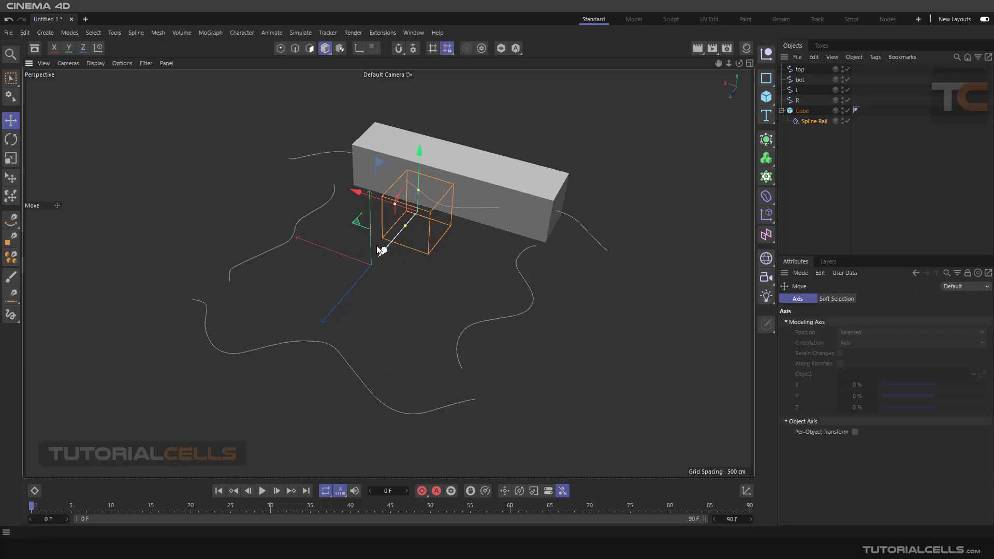
# Step: Try the Spline Rail's Limited and Within Box modes while moving it forward along Z, and return the mode to Unlimited
pyautogui.click(806, 124)
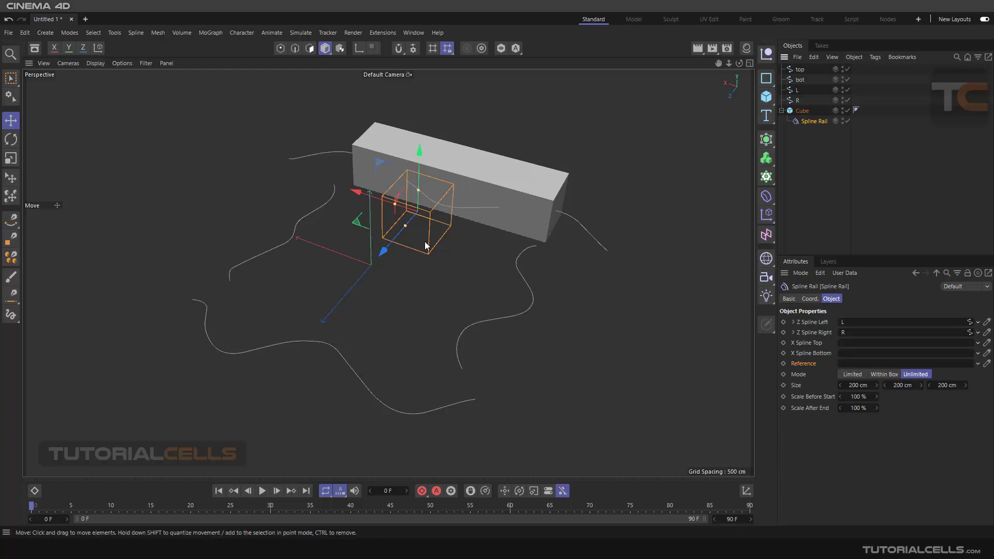
pyautogui.click(853, 374)
pyautogui.moveTo(387, 251); pyautogui.dragTo(365, 301)
pyautogui.click(883, 373)
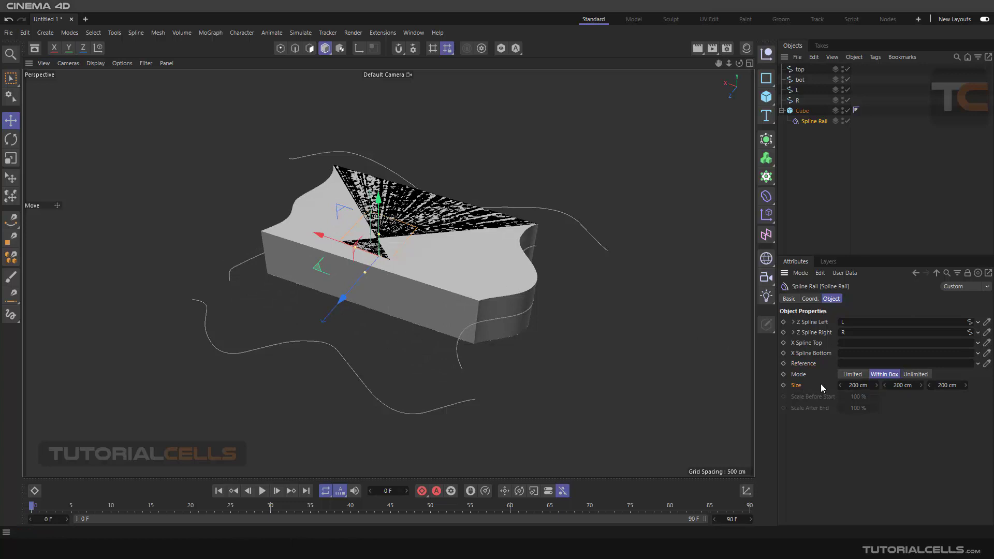
pyautogui.click(913, 375)
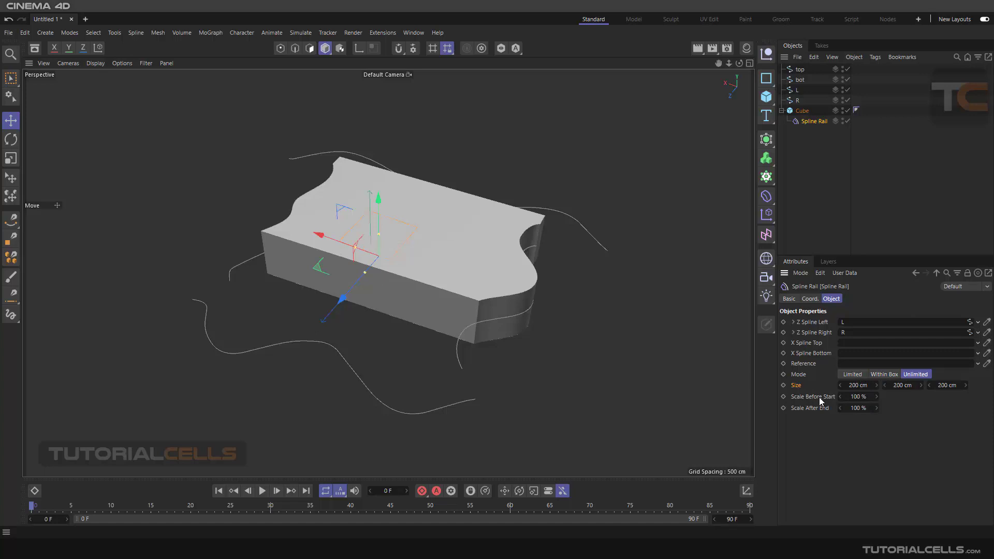
# Step: Move the Spline Rail forward along Z past the near ends of the rails and set Scale Before Start to 237 %
pyautogui.moveTo(350, 289); pyautogui.dragTo(287, 330)
pyautogui.keyDown('alt'); pyautogui.moveTo(386, 327); pyautogui.dragTo(392, 298, button='middle'); pyautogui.keyUp('alt')
pyautogui.moveTo(853, 397); pyautogui.dragTo(924, 397)
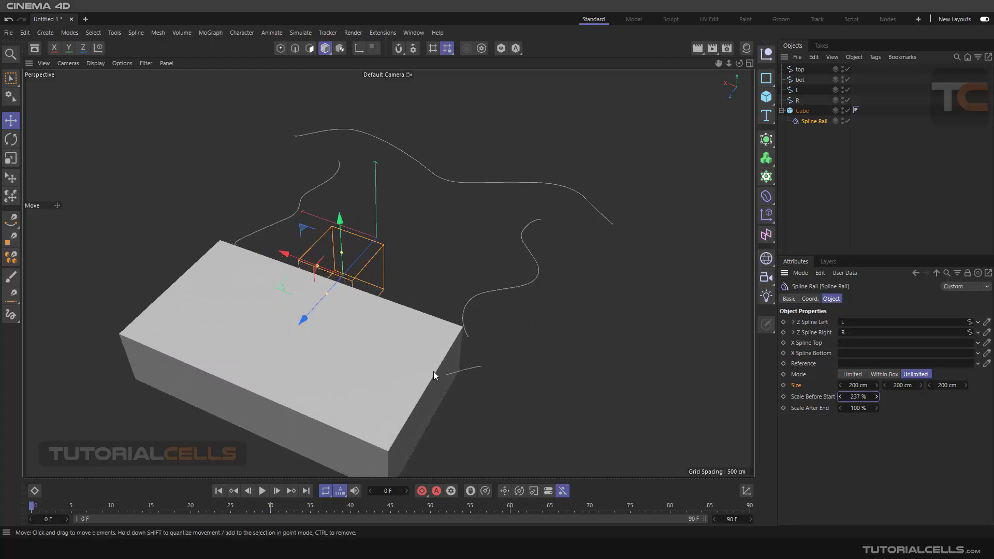
# Step: With the Spline Rail moved to the far end along Z, set Scale After End to 125 % and move it back between the rails
pyautogui.moveTo(313, 321); pyautogui.dragTo(385, 261)
pyautogui.moveTo(839, 408); pyautogui.dragTo(870, 407)
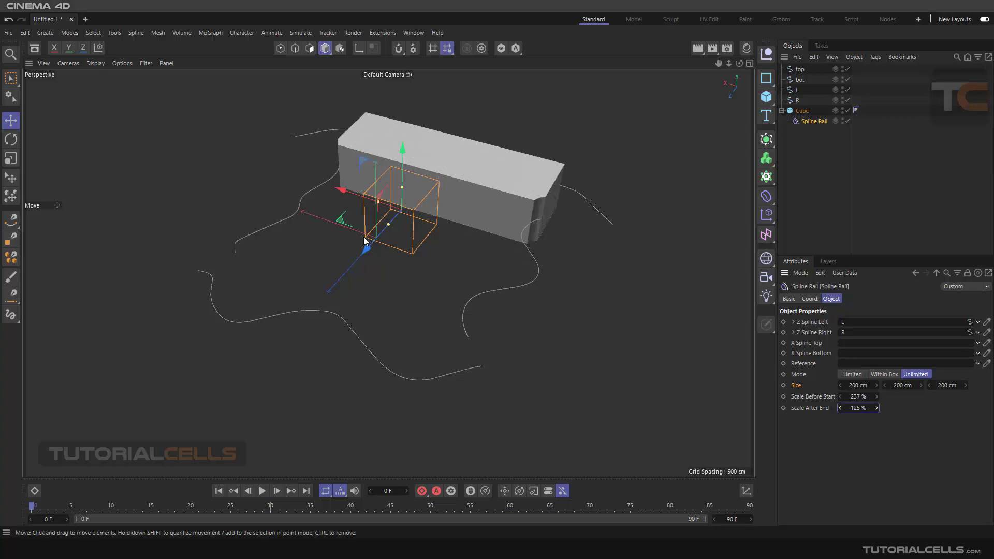
pyautogui.moveTo(365, 240); pyautogui.dragTo(305, 308)
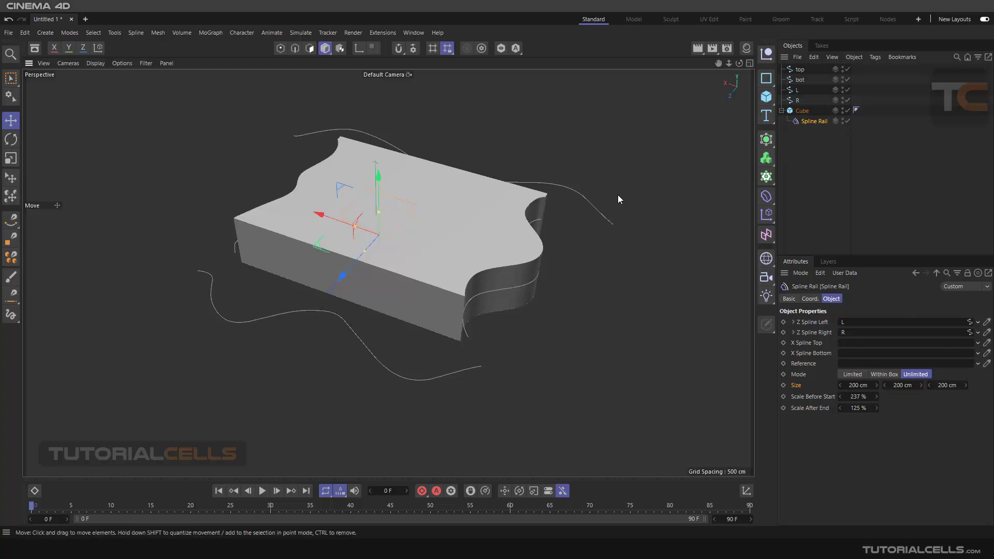
pyautogui.scroll(-4, 569, 207)
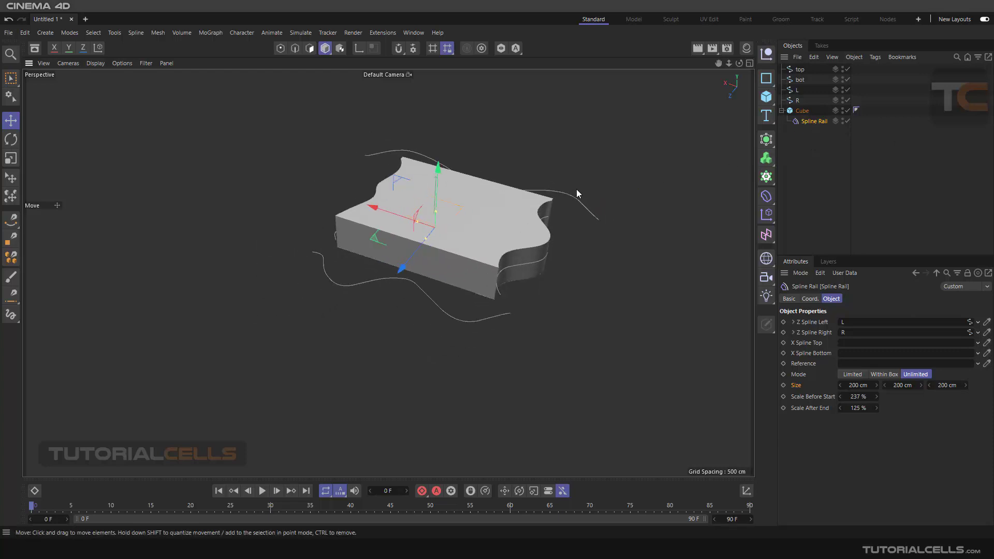